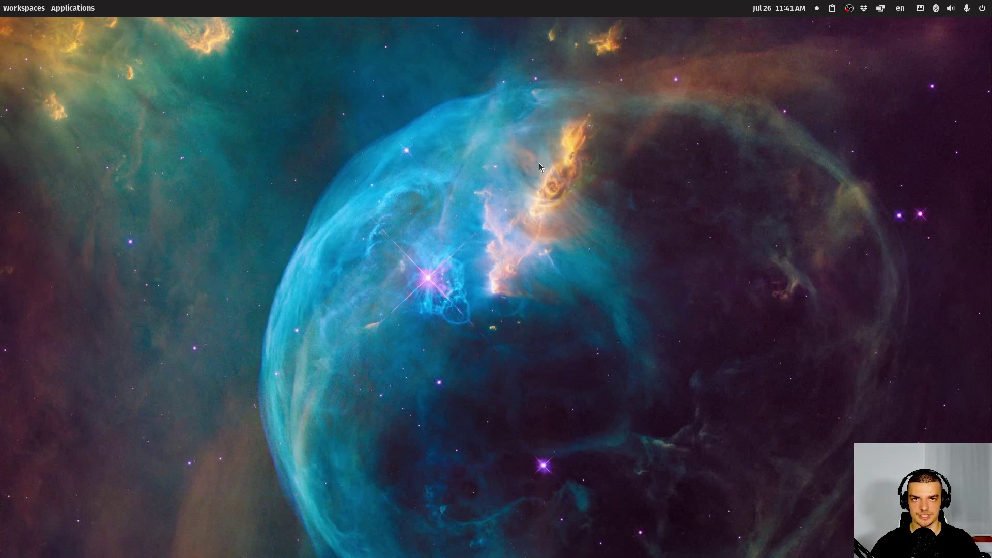
Step: Search 'find' in the Pop!_OS launcher to confirm FSearch is listed, then dismiss the launcher
key("super")
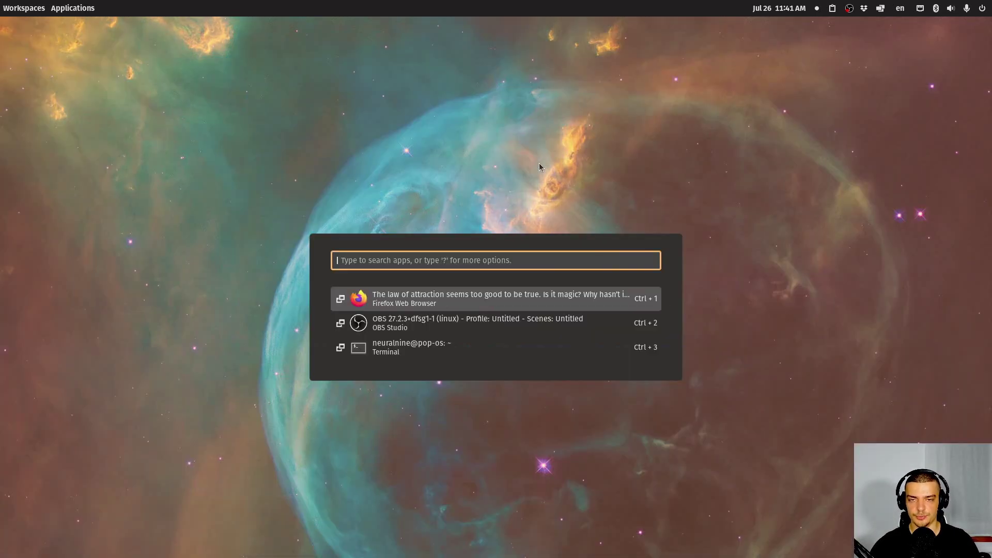
type("find")
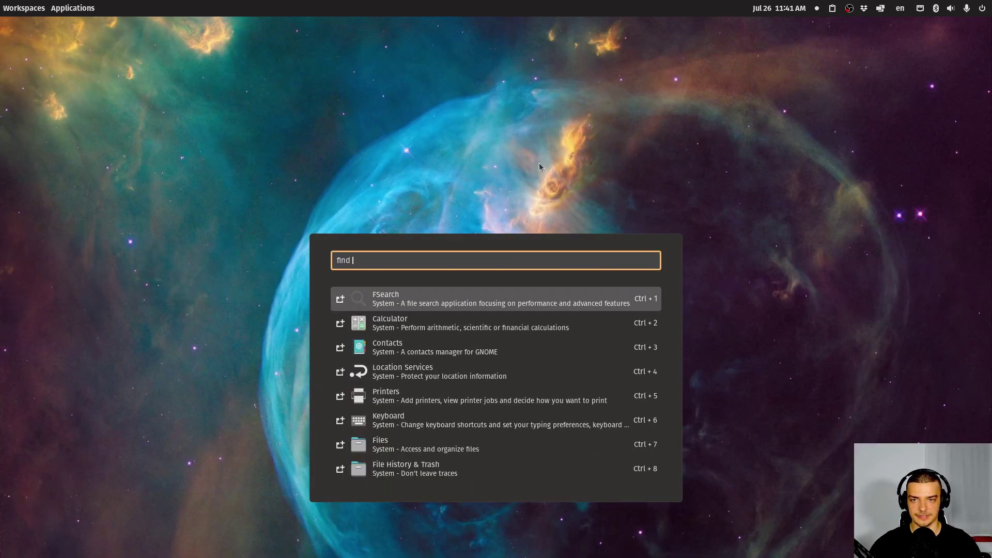
key("Escape")
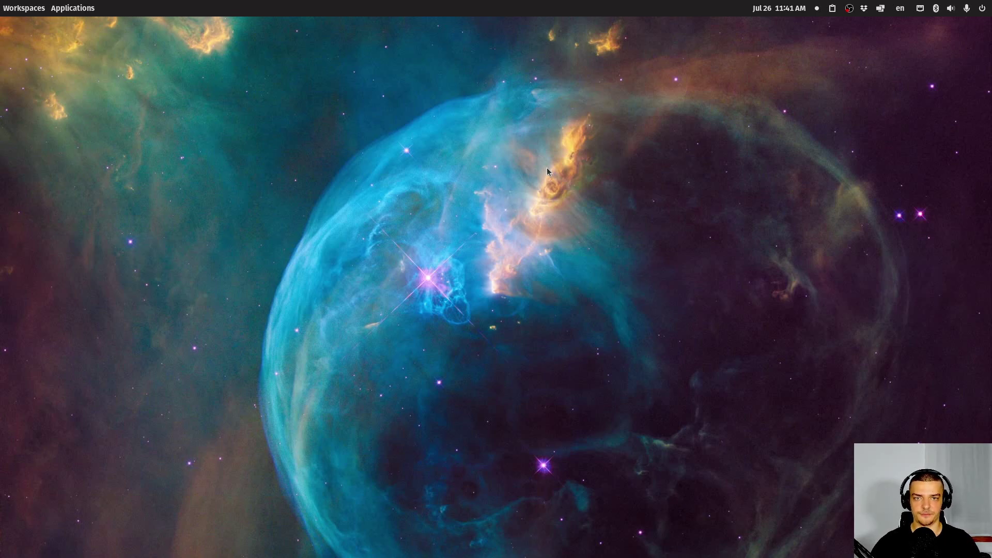
Step: Run 'sudo apt install fsearch' in a new terminal with the account password, confirming it's already newest
key("ctrl+alt+t")
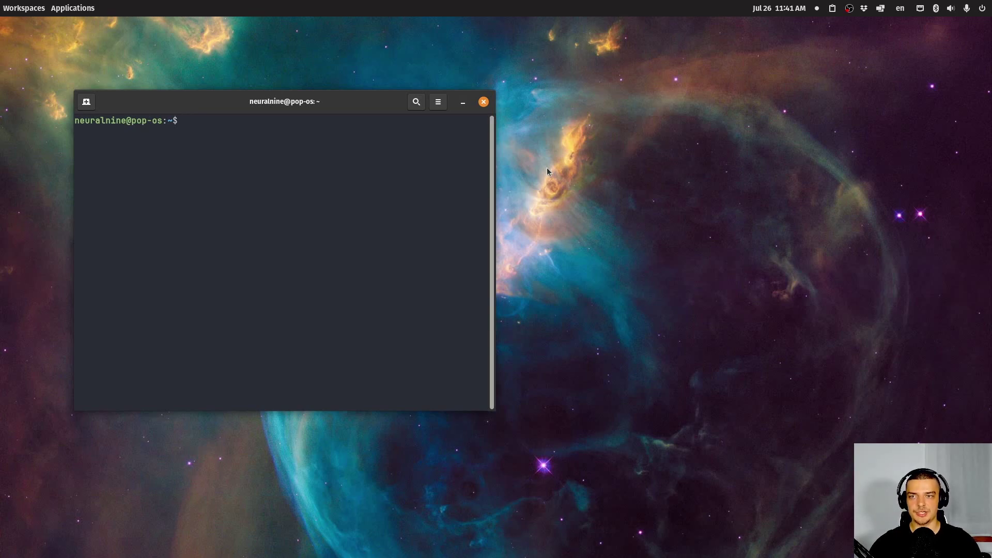
type("sudo a")
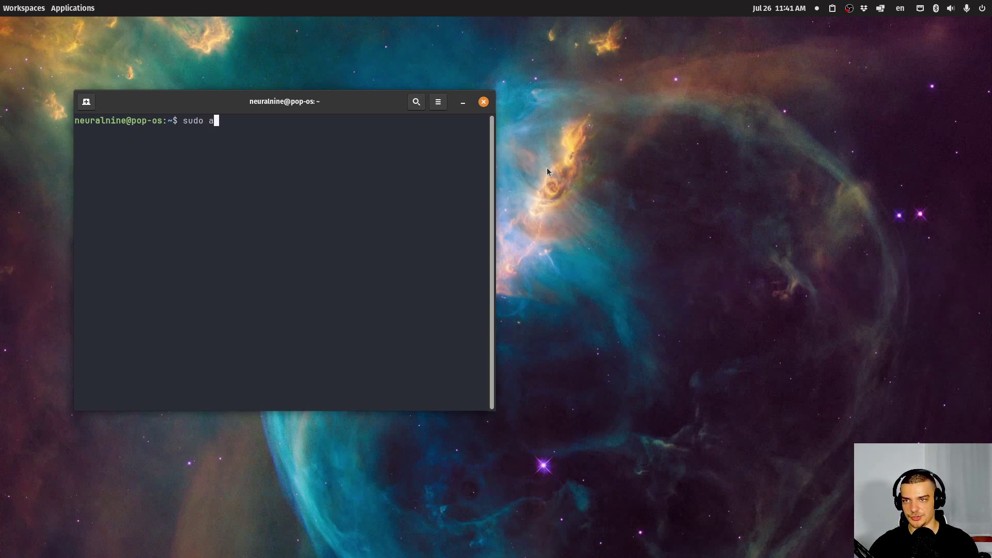
type("pt insta")
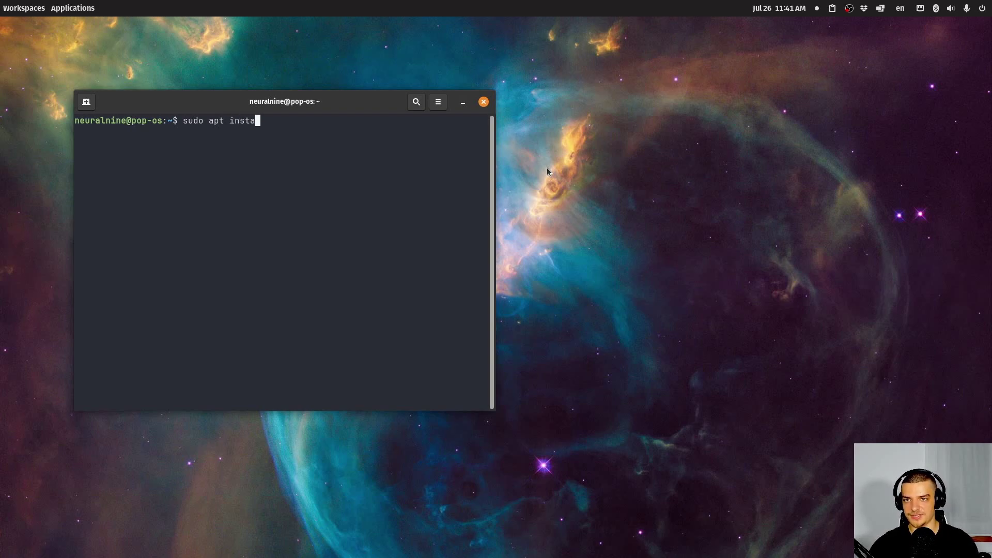
type("ll fsearch")
key("Return")
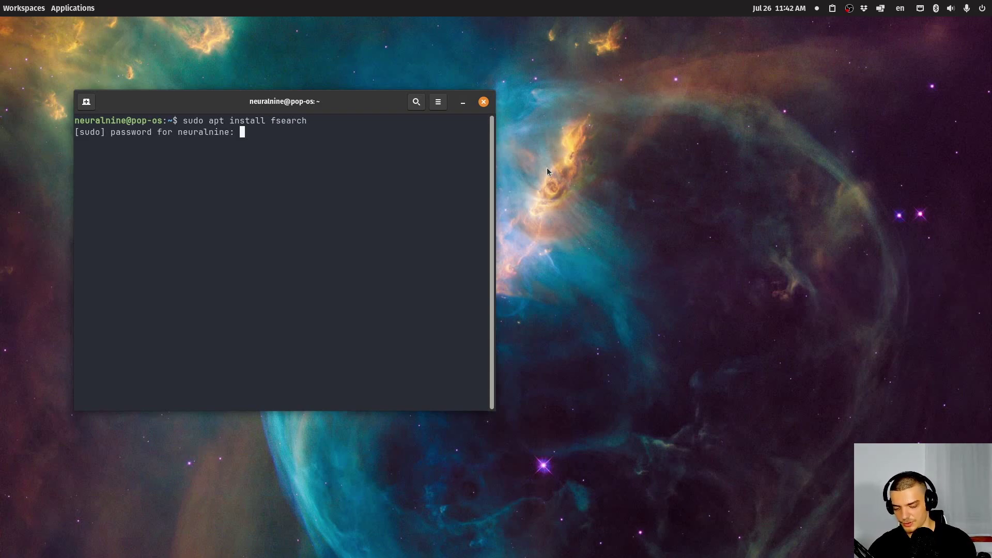
key("Return")
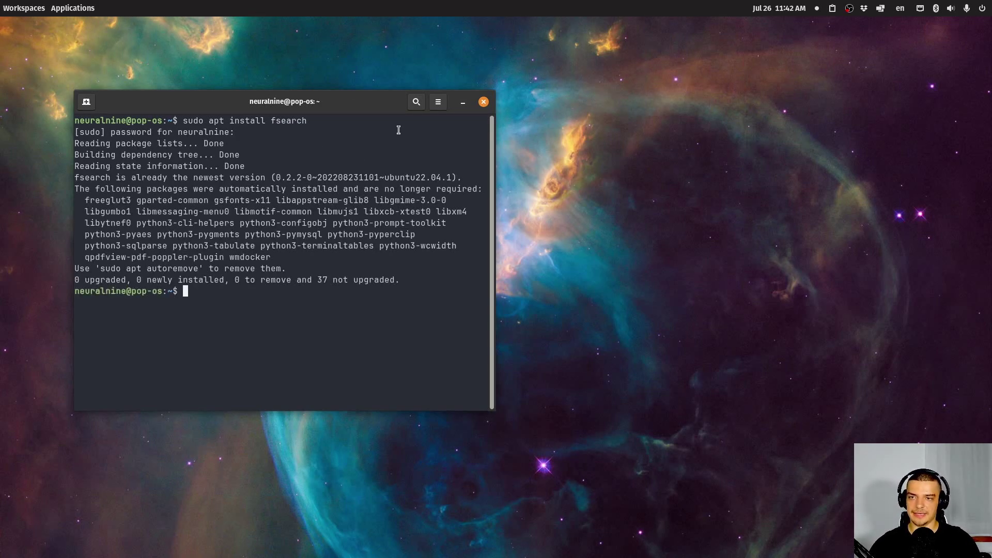
left_click_drag(354, 108, 457, 113)
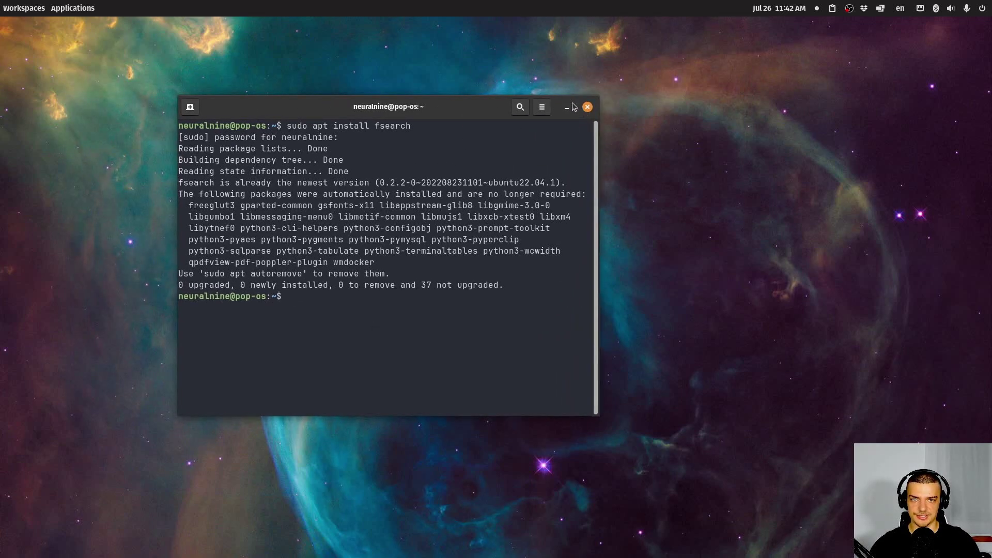
Step: Close the terminal and launch FSearch via a 'fse' launcher search so indexing begins
left_click(587, 107)
key("super")
type("fse")
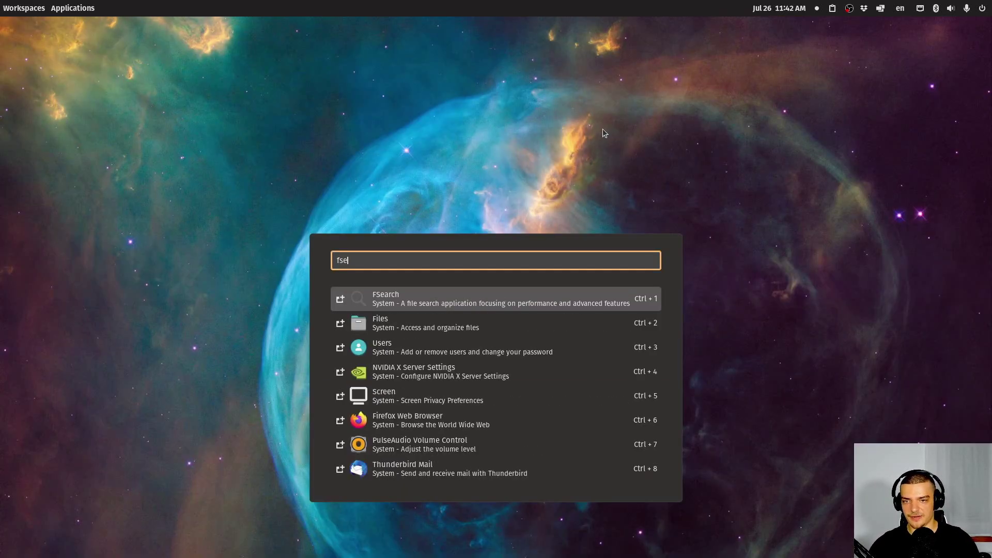
key("Return")
left_click_drag(323, 97, 475, 97)
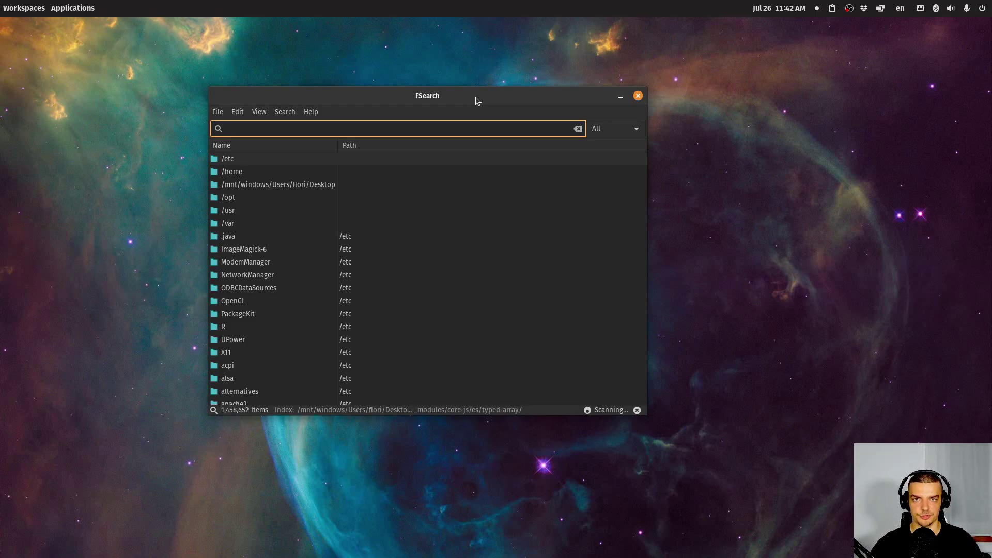
left_click(234, 113)
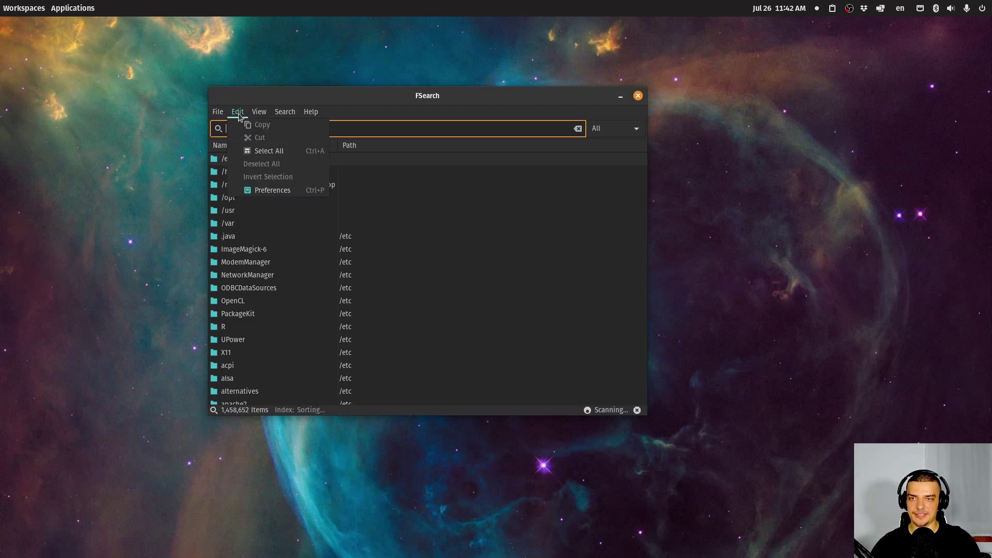
left_click(254, 188)
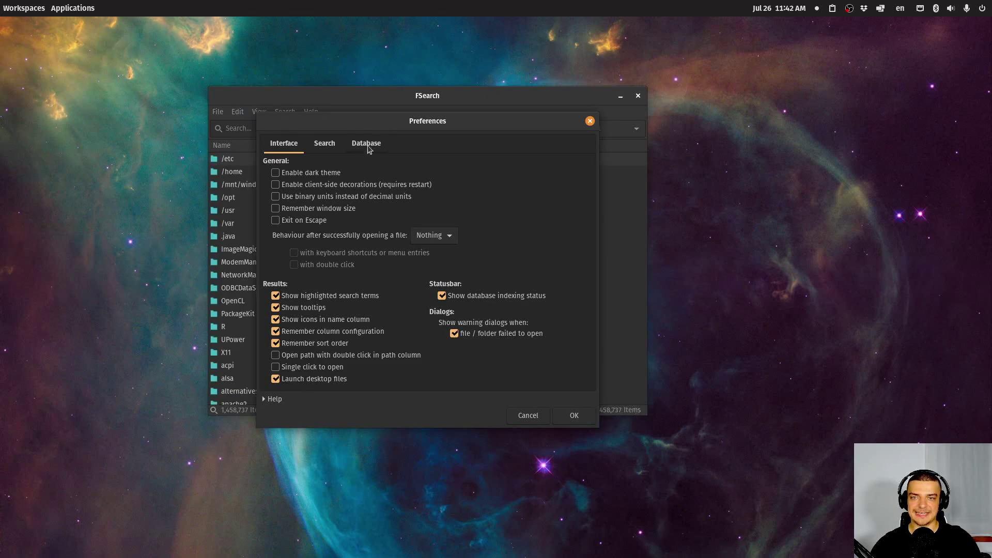
left_click(368, 144)
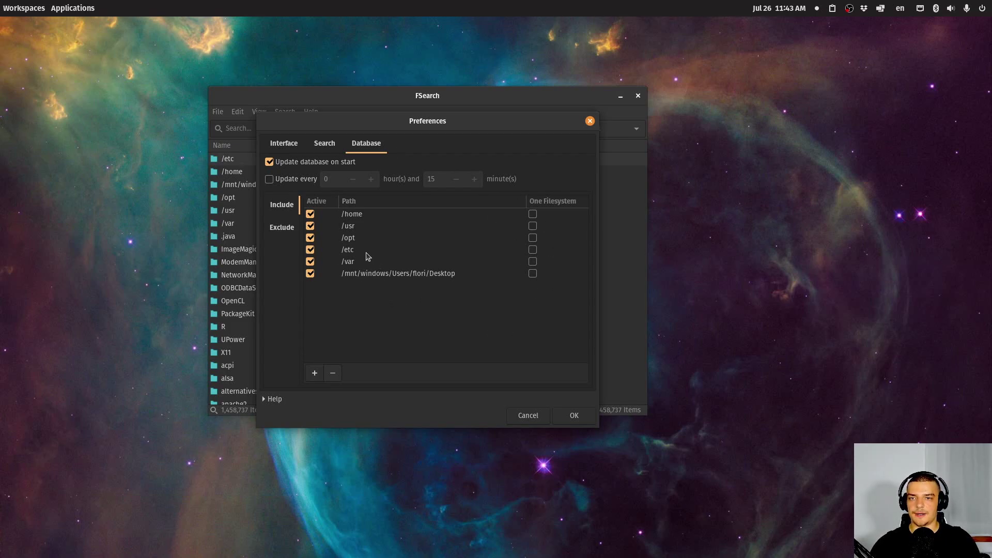
left_click(295, 229)
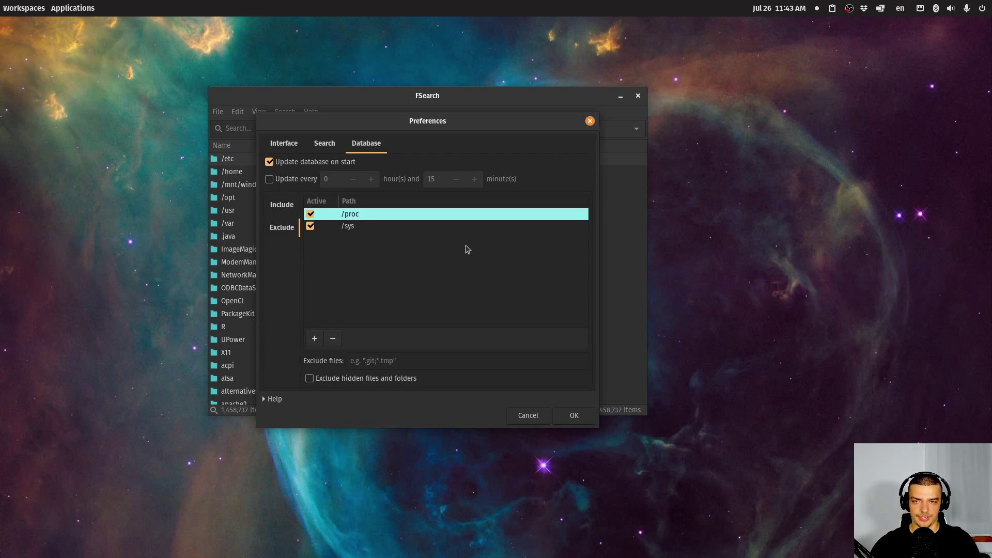
left_click(590, 121)
left_click_drag(464, 95, 562, 106)
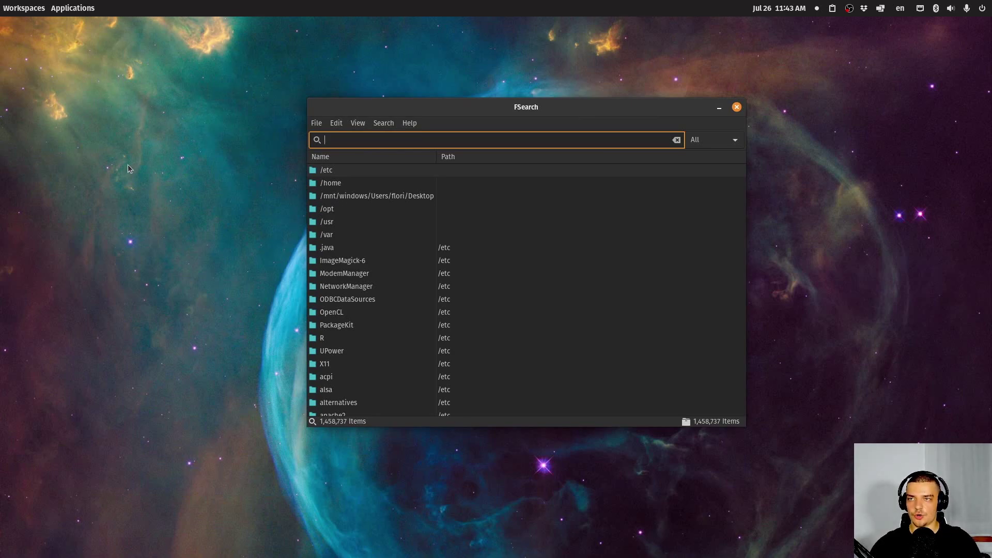
Step: Open a terminal in the Desktop folder and create desktopfile.txt with touch
right_click(99, 99)
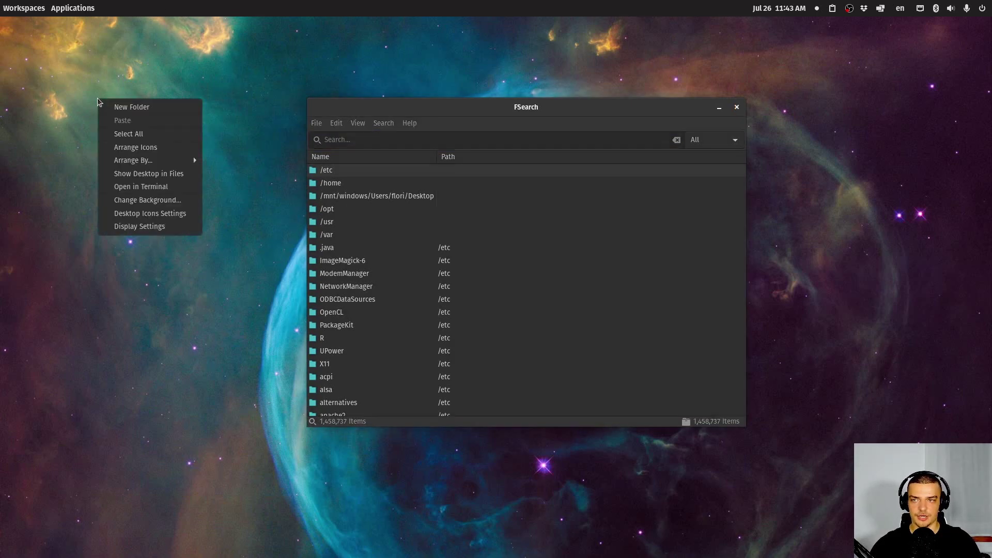
left_click(159, 187)
left_click_drag(228, 30, 500, 143)
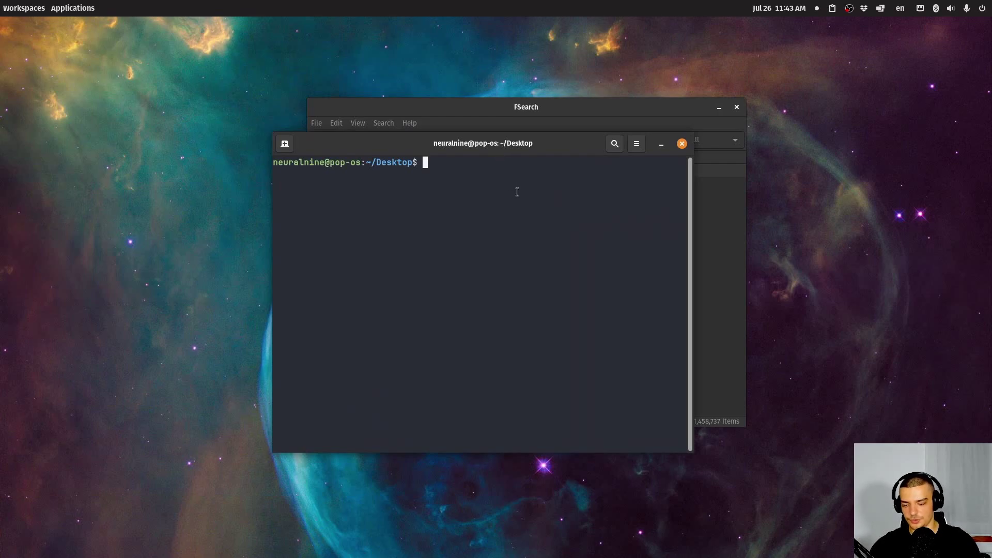
type("touch desktopfile.txt")
key("Return")
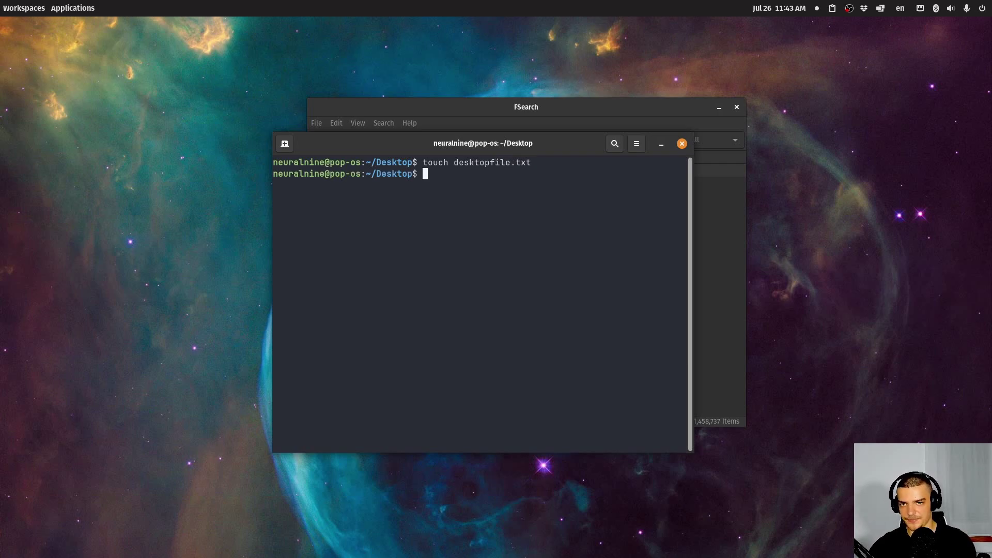
Step: Make a specialdir folder, move into it, and create specialfile.txt inside
type("mkdir specialdir")
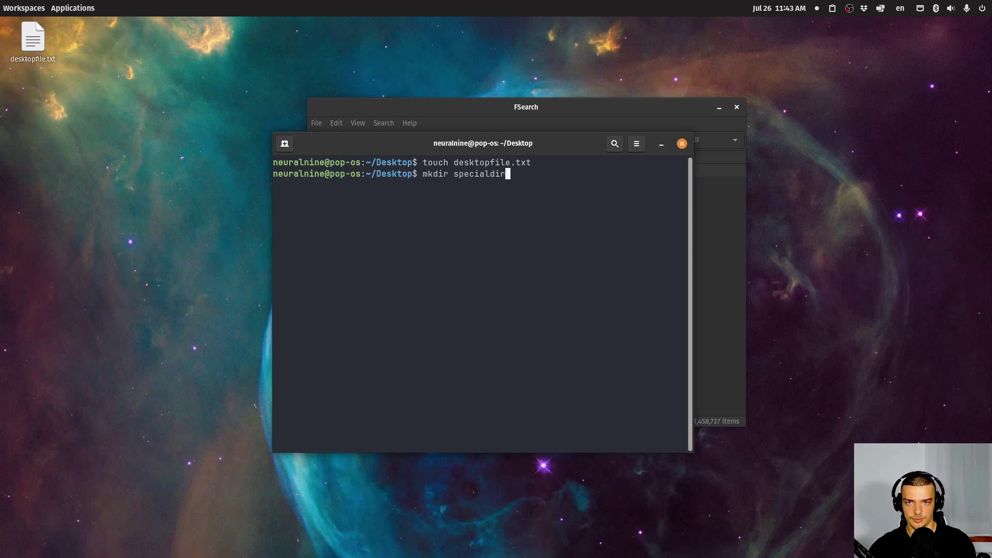
key("Return")
type("cd sp")
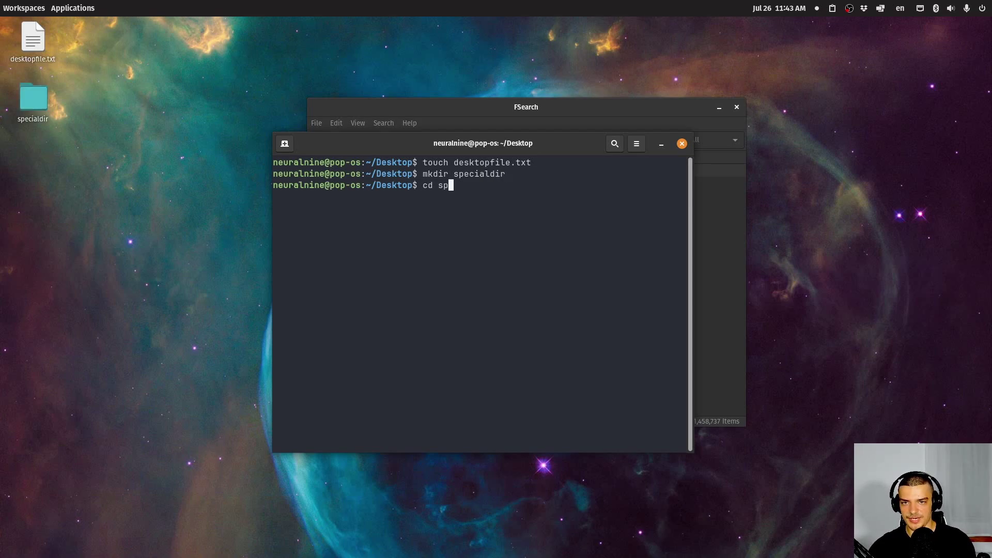
key("Tab")
key("Return")
type("touch ")
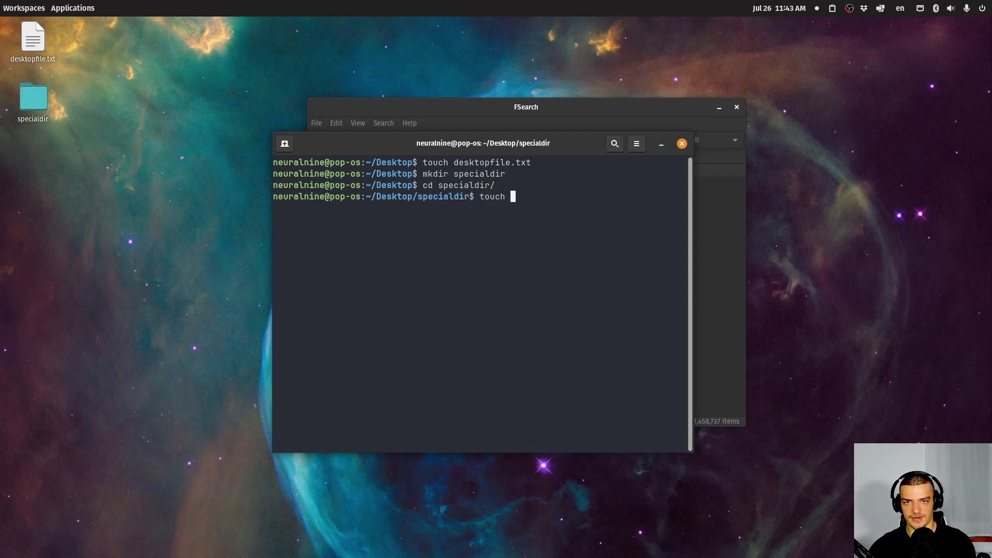
type("specialfile.txt")
key("Return")
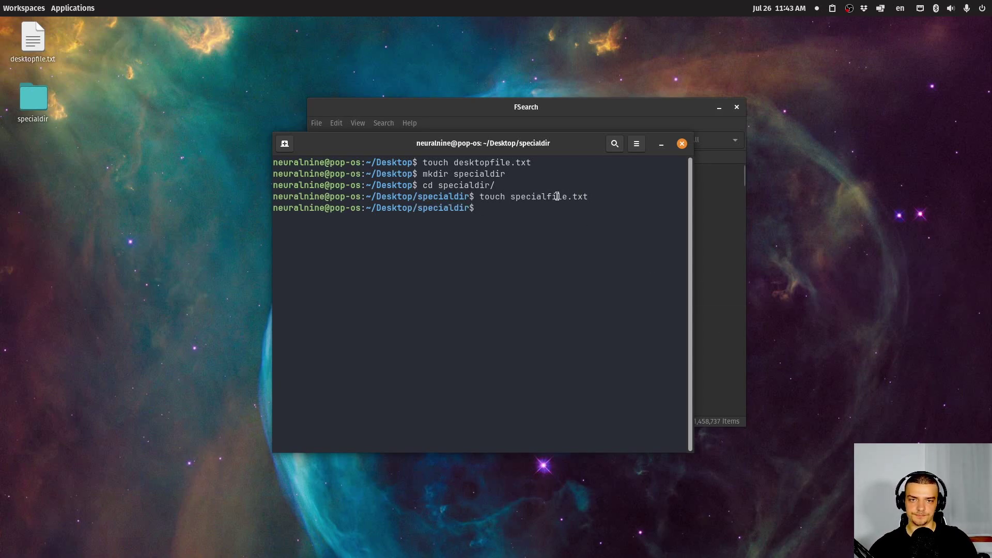
Step: Check desktopfile.txt and specialfile.txt inside specialdir, then close Files and the terminal
double_click(39, 49)
left_click(421, 28)
double_click(34, 99)
left_click(188, 59)
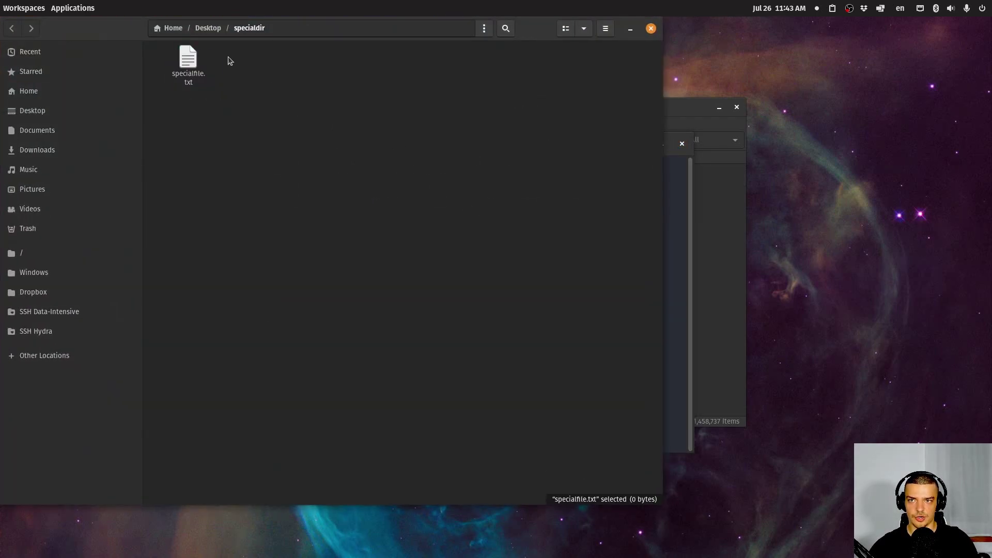
left_click(651, 28)
left_click(682, 143)
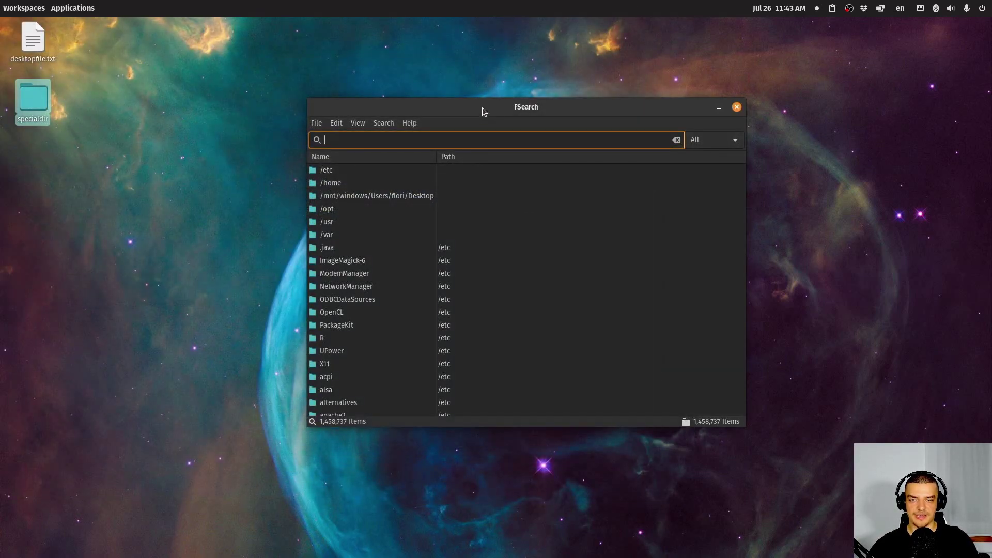
Step: Run File > Update Database so FSearch counts 1,458,745 items, and slide its window left
left_click(316, 125)
left_click(353, 175)
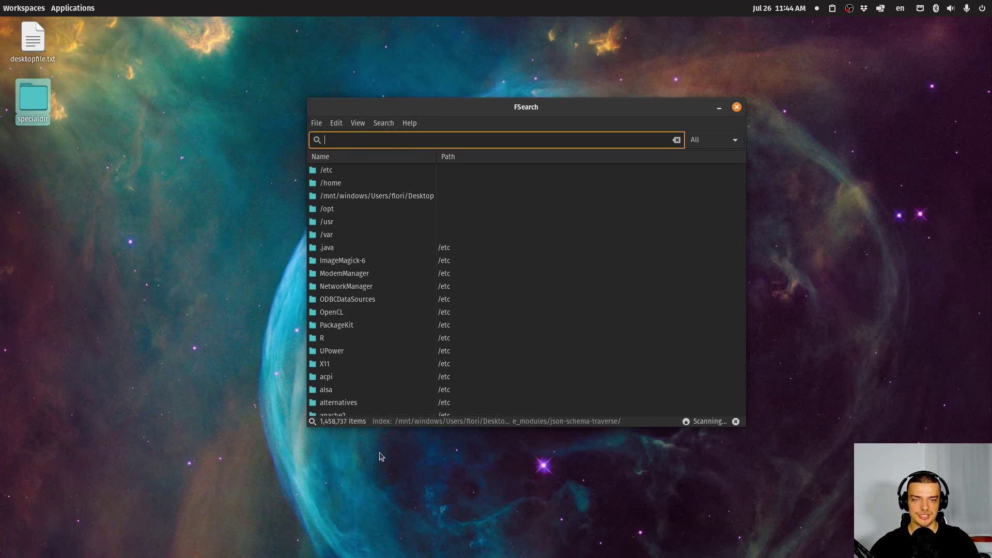
left_click_drag(561, 105, 514, 101)
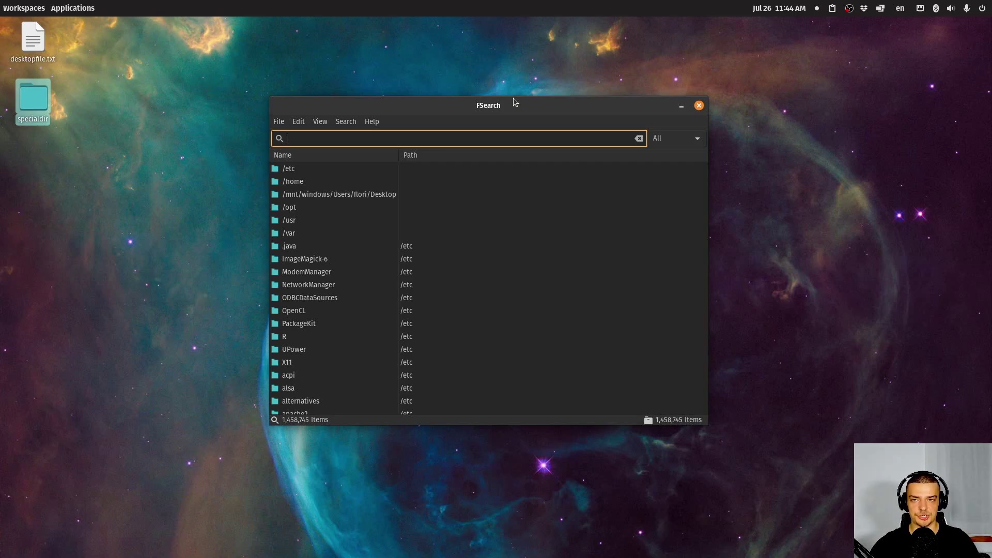
left_click(138, 88)
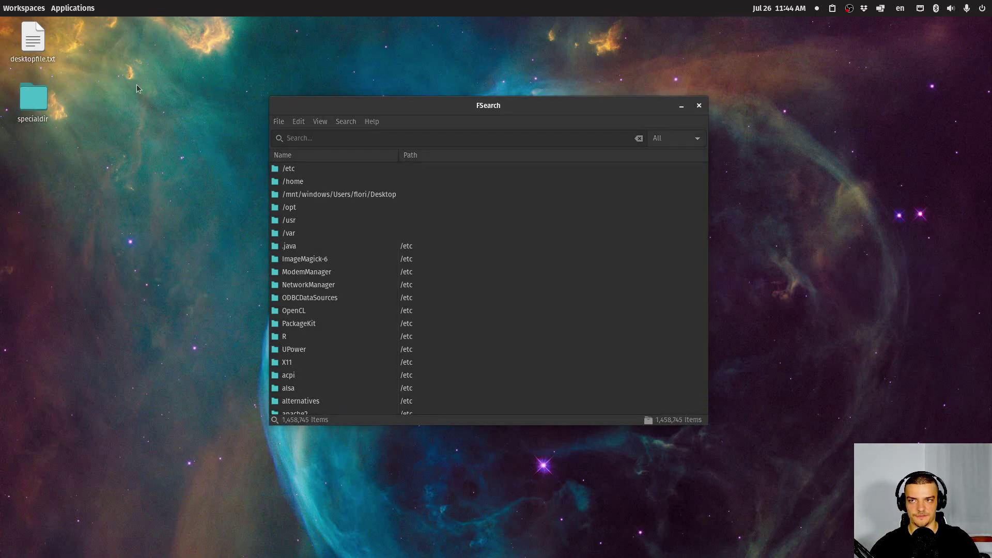
left_click_drag(414, 104, 352, 102)
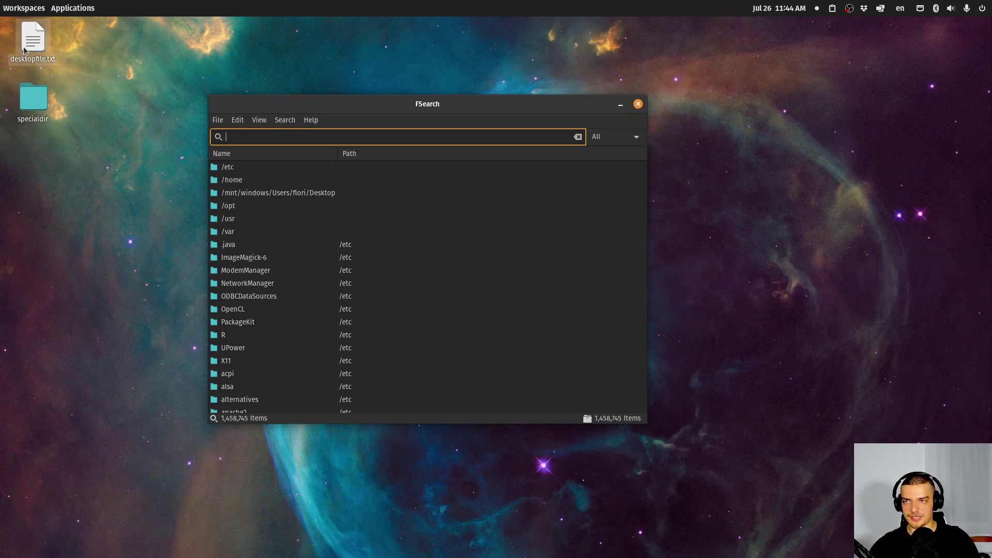
Step: Search 'desktopfile' and open the Desktop's desktopfile.txt result in the text editor, then close it
type("desktopfile")
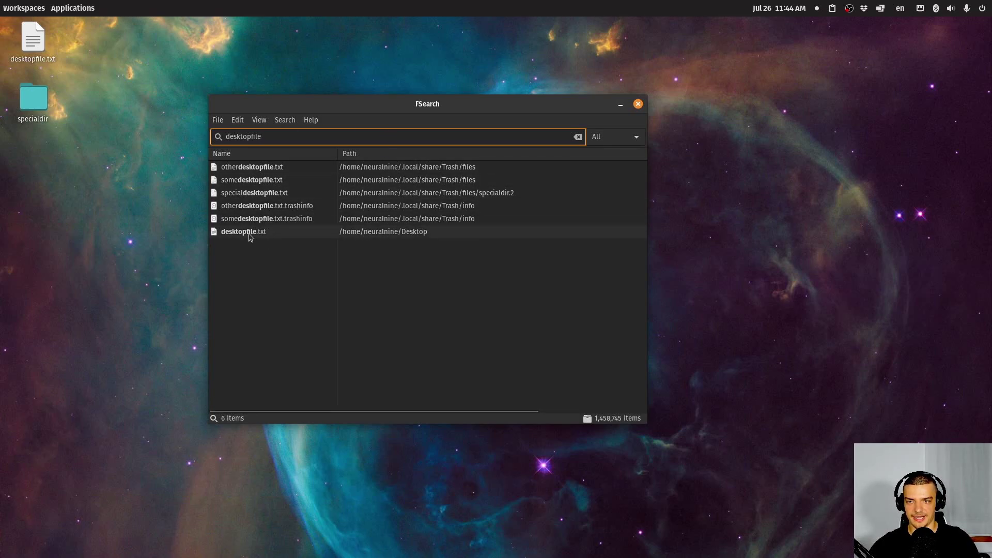
left_click(231, 233)
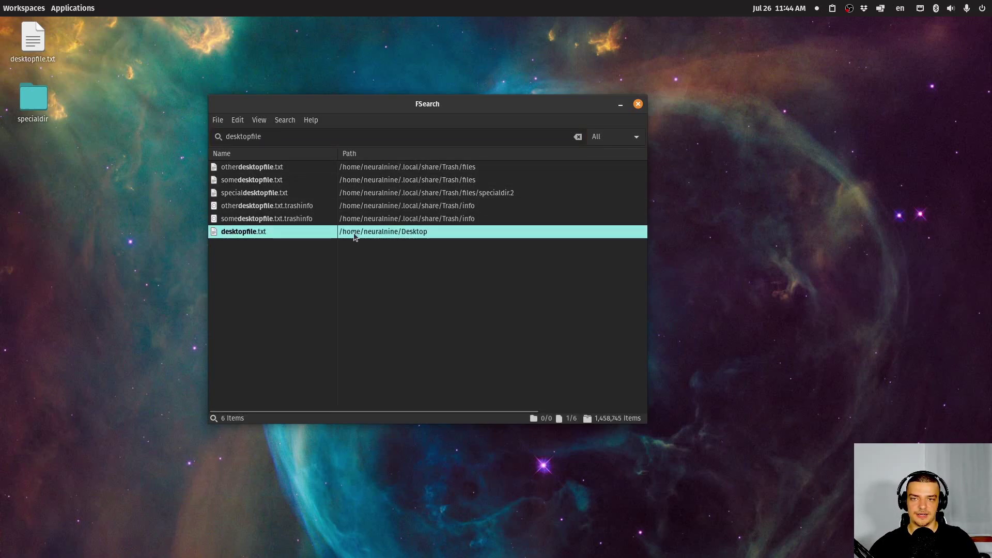
key("Up")
key("Up")
key("Up")
key("Up")
key("Up")
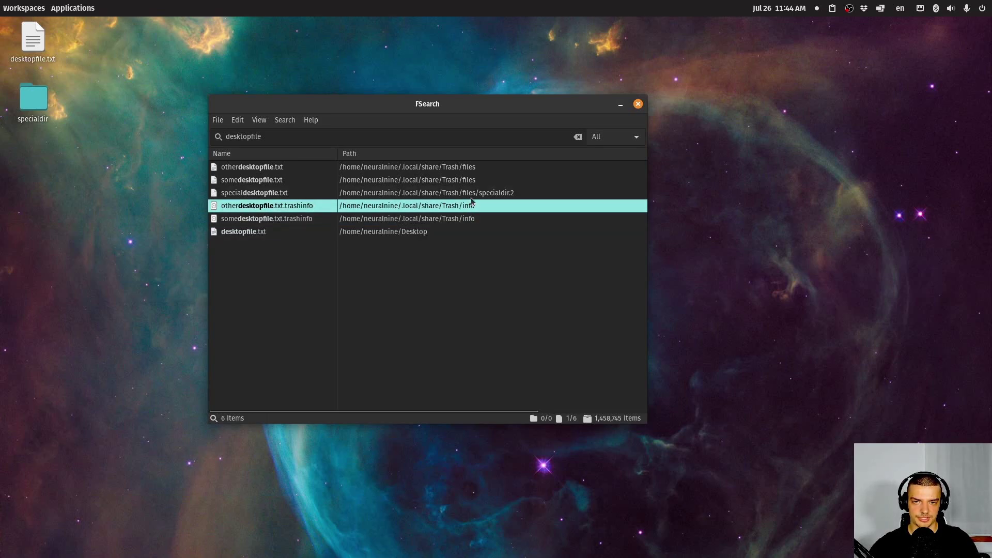
left_click(236, 234)
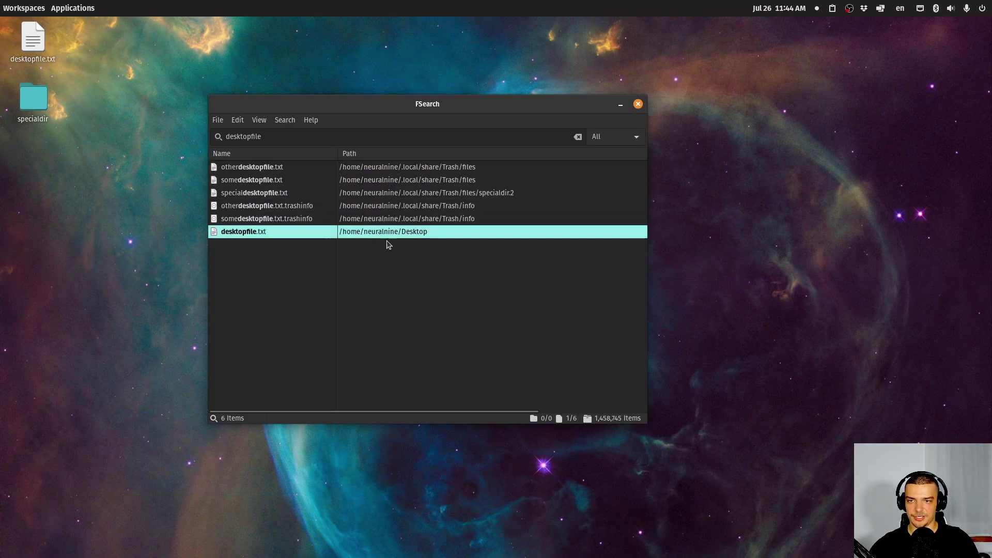
double_click(251, 237)
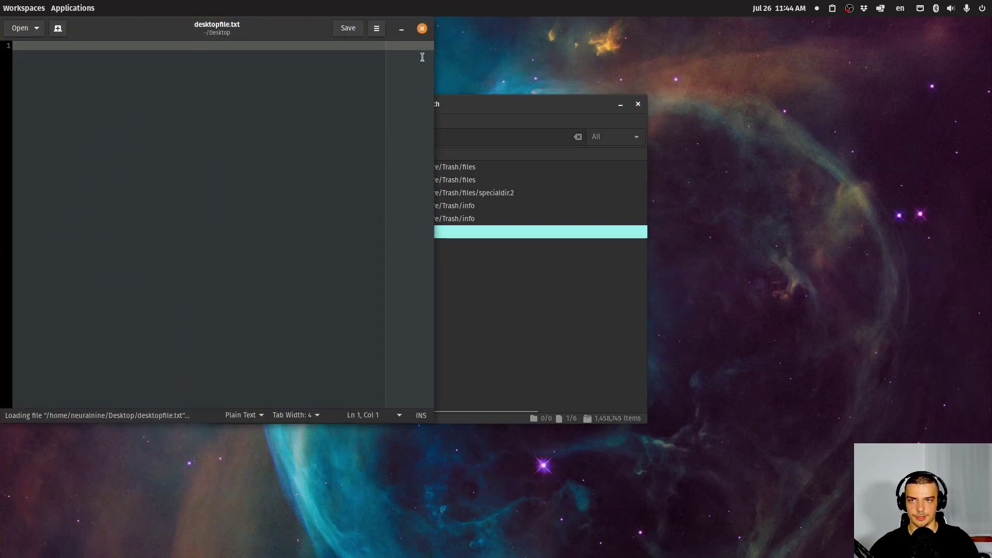
left_click(423, 29)
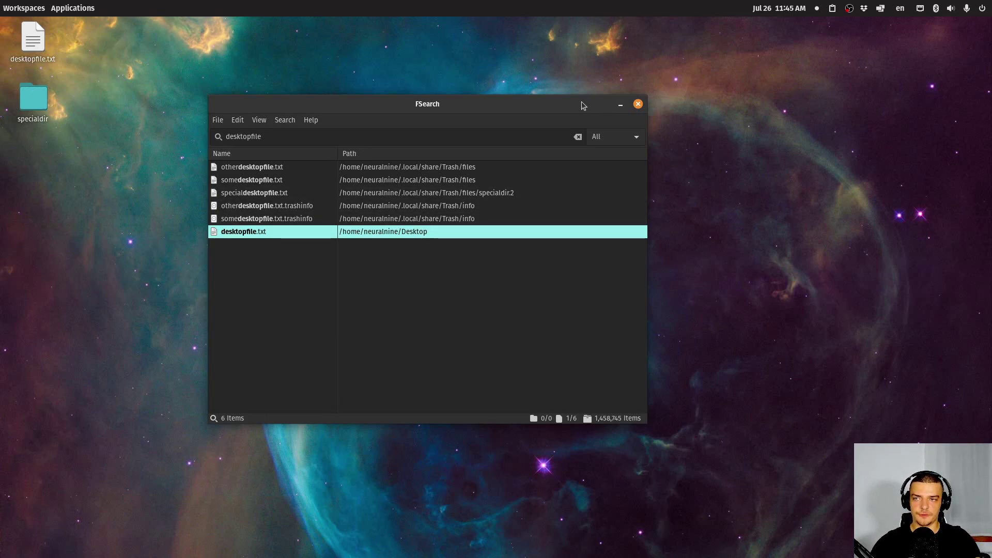
left_click_drag(279, 136, 245, 136)
Step: Replace the query with 'specialfile.txt' and select the match in Desktop/specialdir
double_click(245, 135)
type("spec")
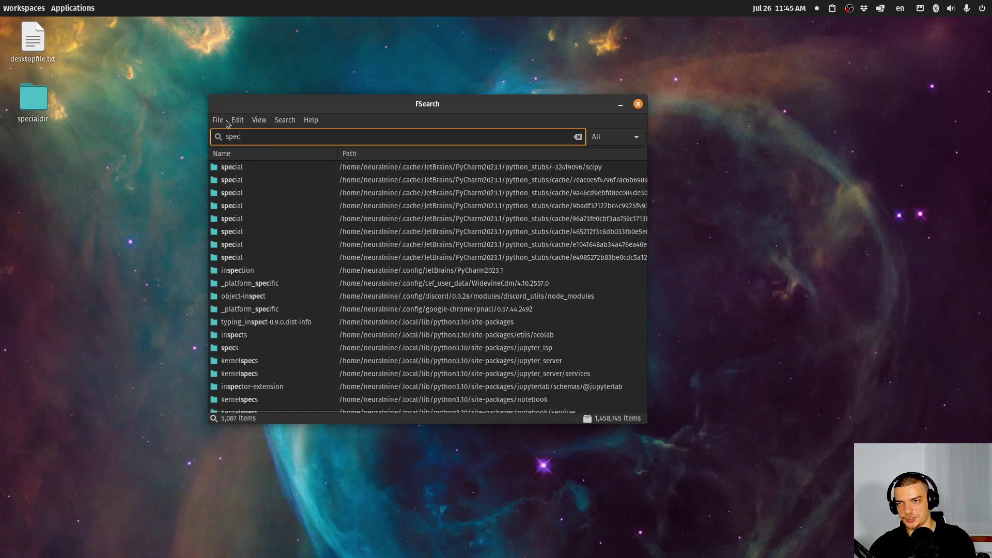
type("ialfile.txt")
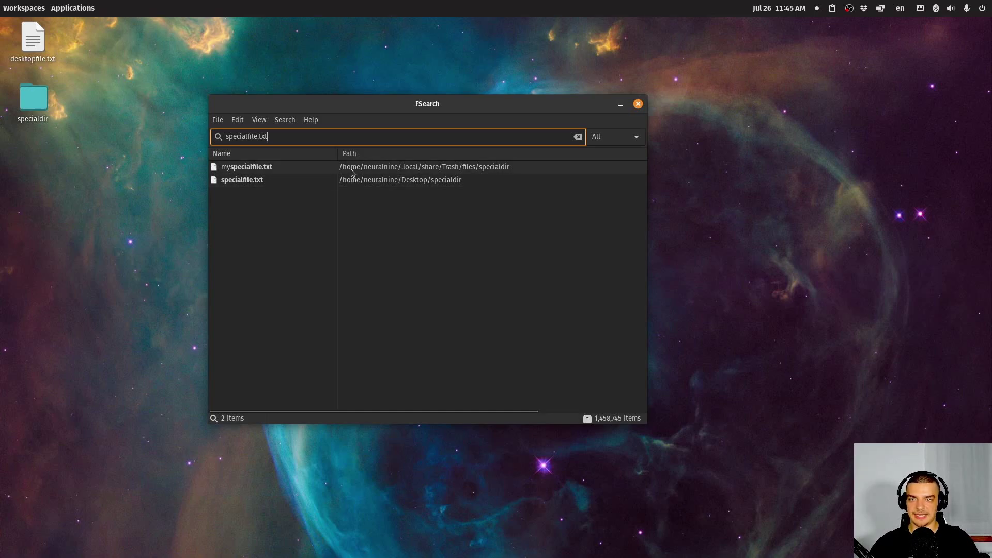
left_click(253, 185)
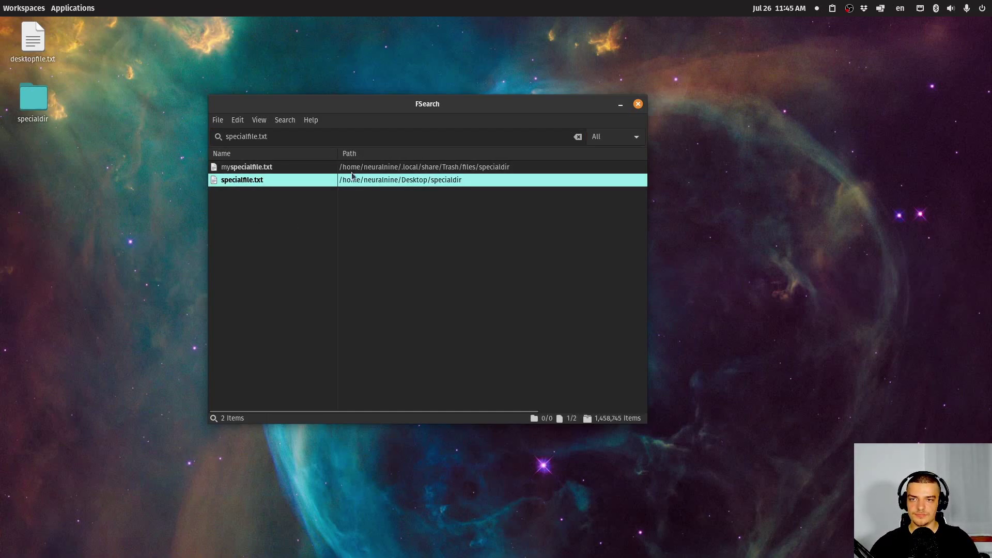
Step: Add Desktop/specialdir to the Database Exclude list in Preferences and confirm with OK
left_click(238, 119)
left_click(265, 200)
left_click(364, 153)
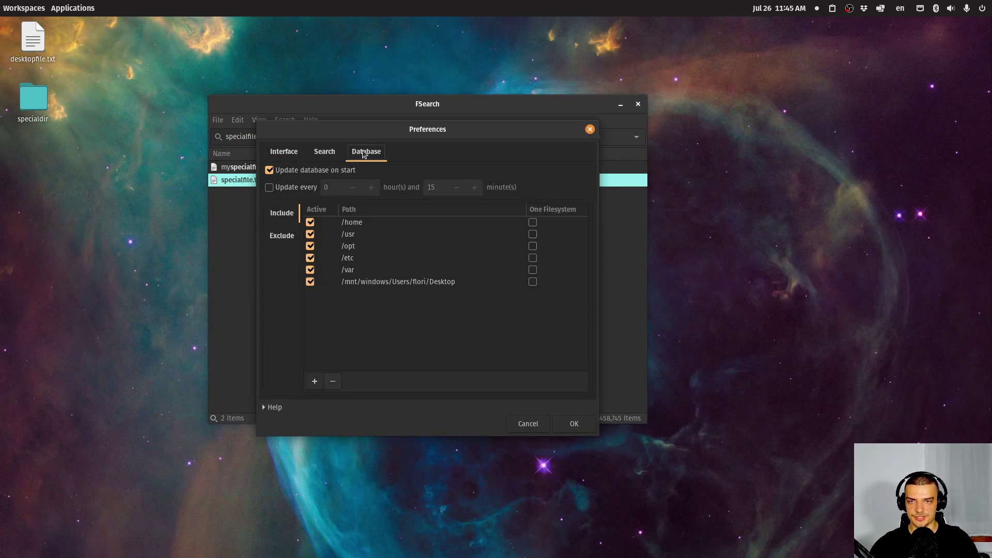
left_click(283, 239)
left_click(315, 347)
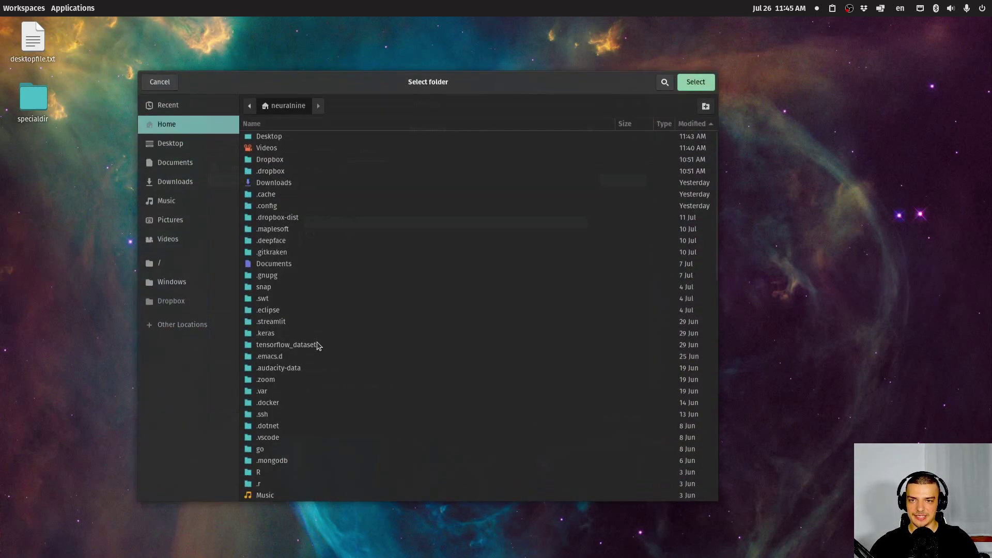
left_click(170, 140)
left_click(279, 132)
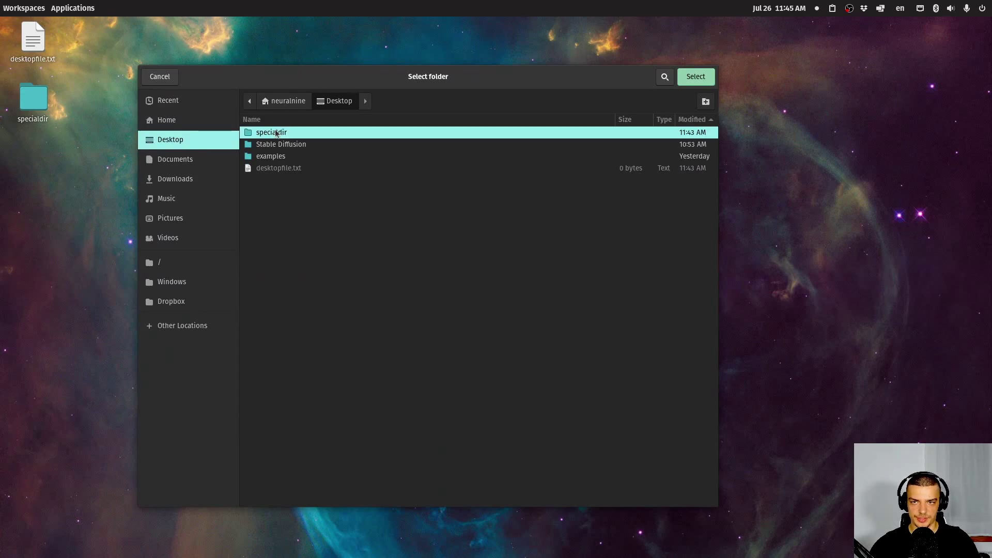
left_click(705, 78)
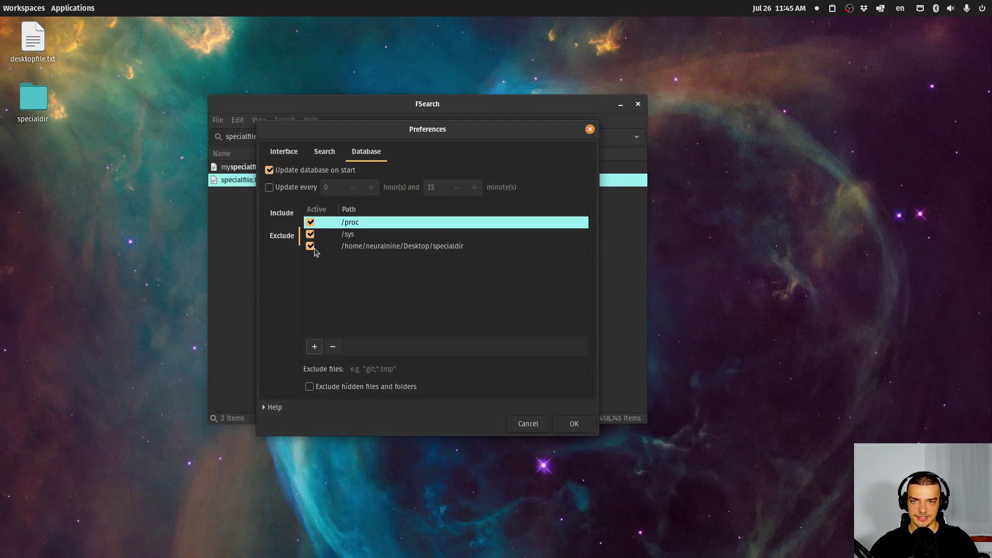
left_click(574, 424)
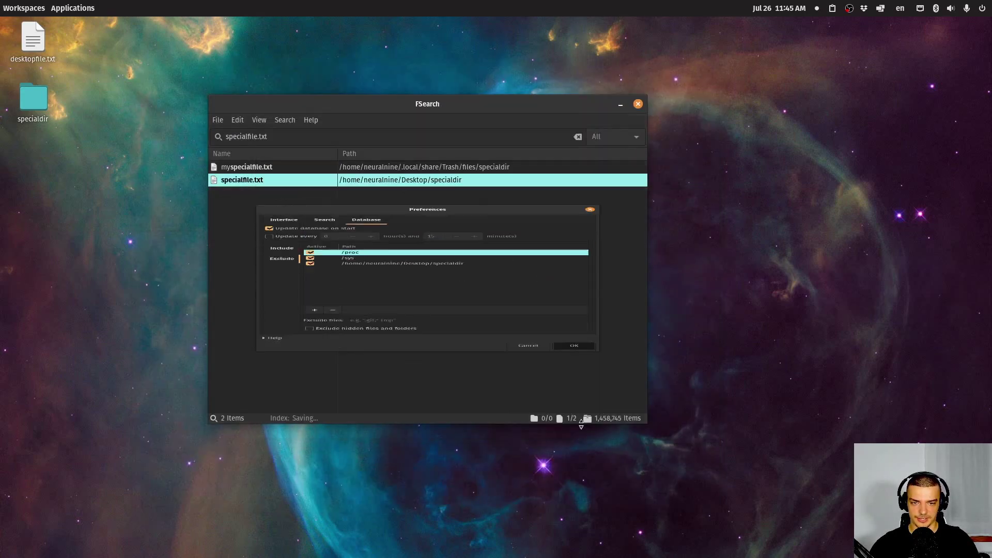
triple_click(286, 136)
Step: Search 'desktopfile', then change the query to 'specialfile.txt', now matching only the Trash copy
key("BackSpace")
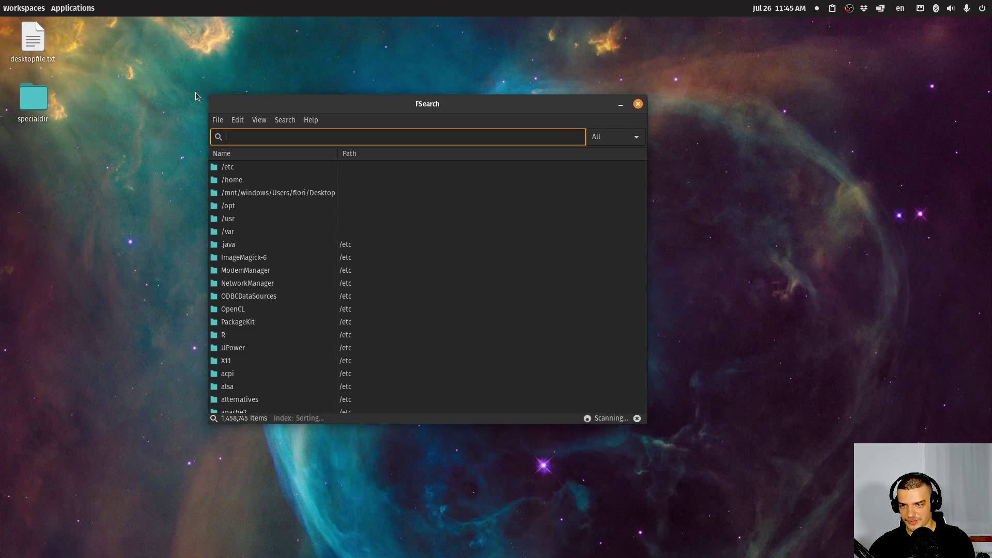
type("deskt")
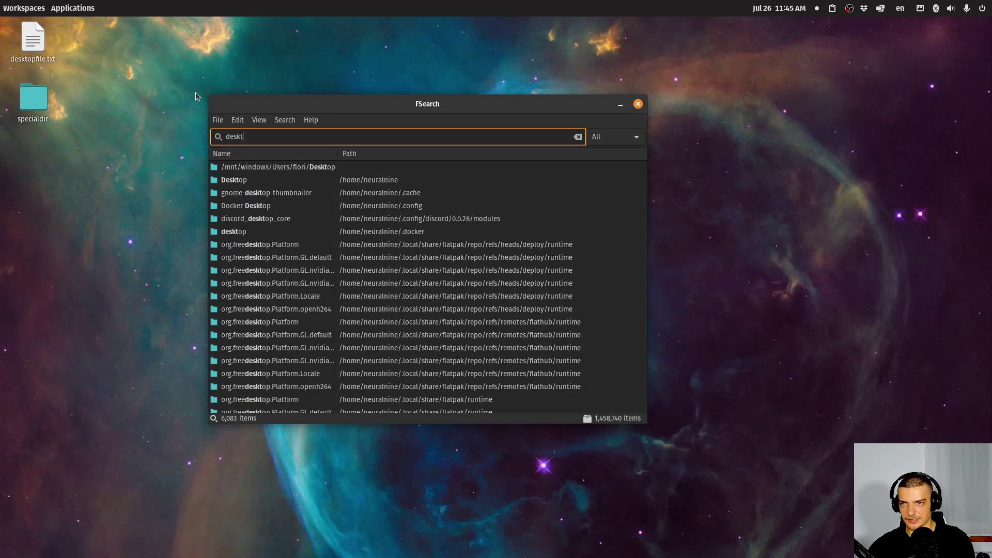
type("opfile")
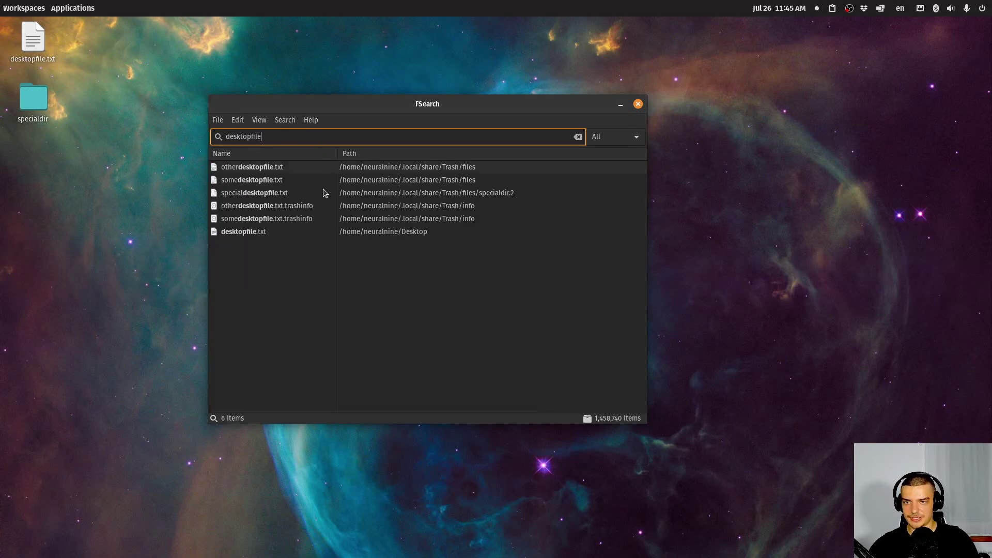
left_click(255, 237)
left_click_drag(283, 135, 166, 138)
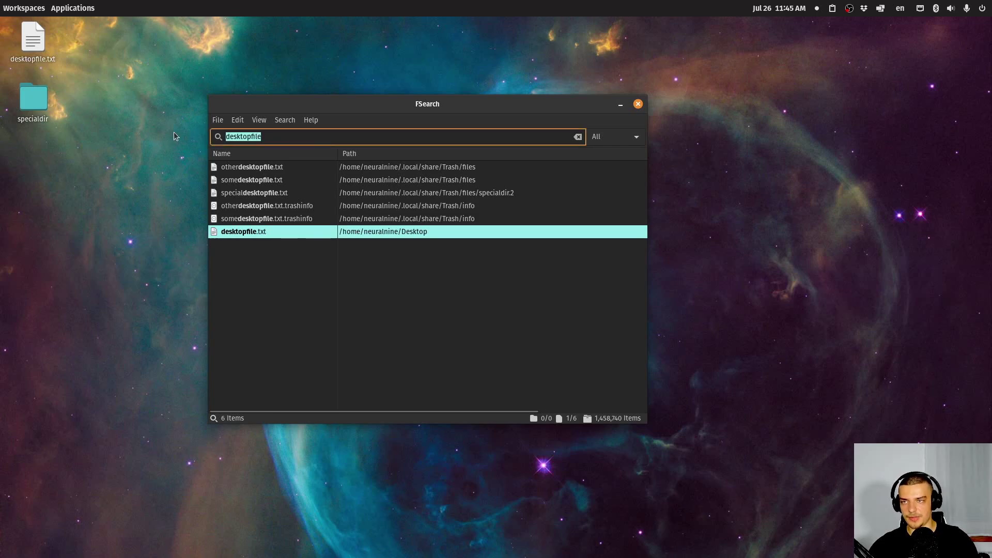
type("speciald")
type("f")
key("BackSpace")
key("BackSpace")
type("file.txt")
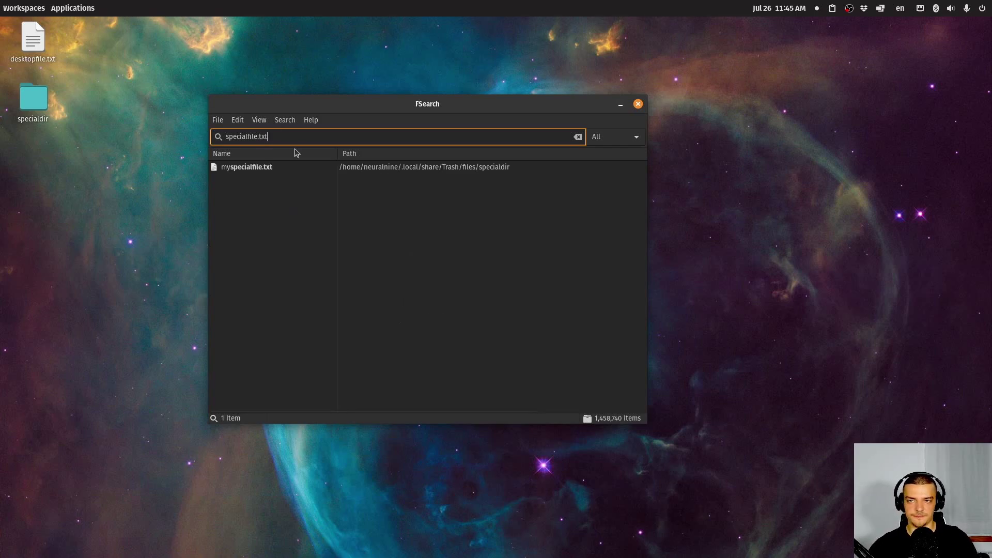
Step: Open the desktop specialdir folder to show specialfile.txt still exists, then close it
left_click(39, 112)
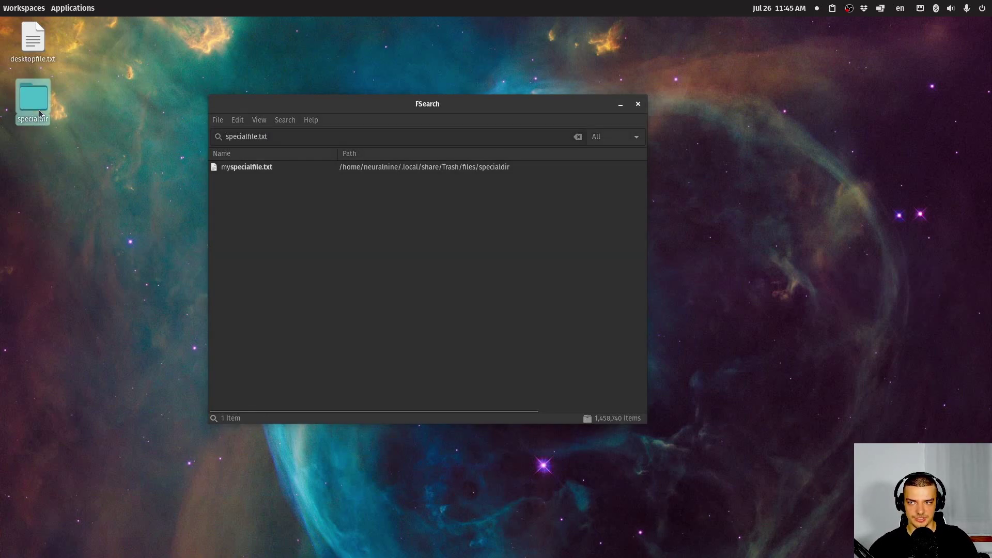
double_click(40, 112)
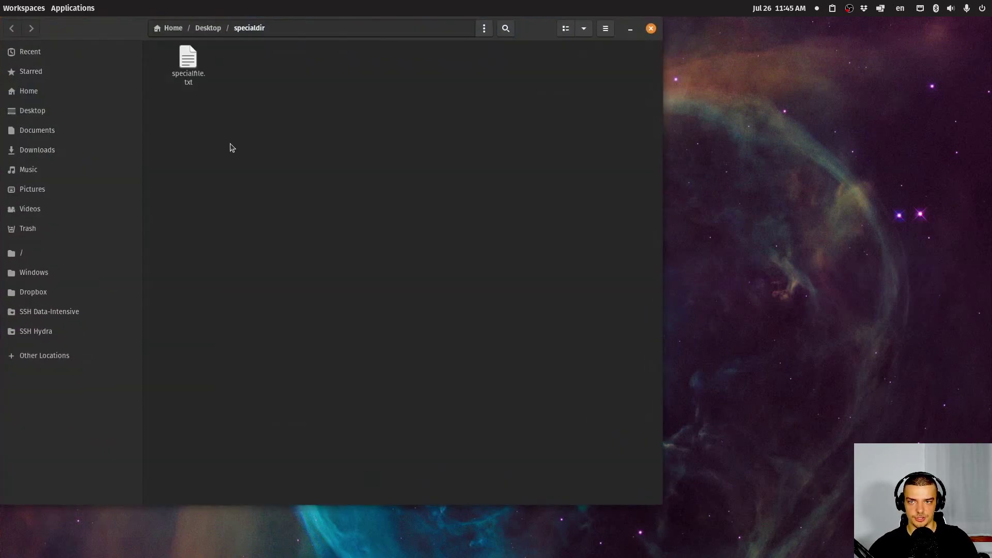
left_click(652, 27)
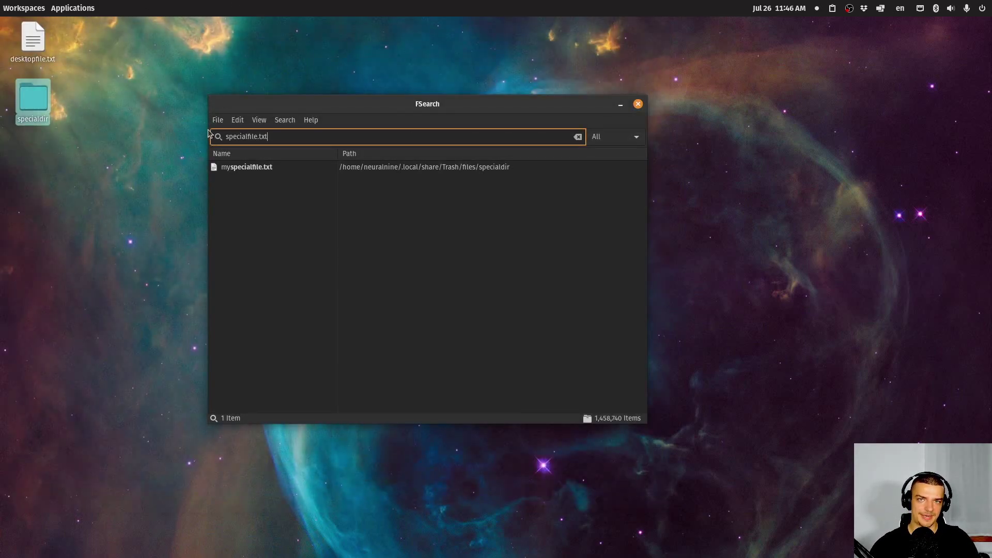
Step: Open Edit > Preferences and close it without changes
left_click(222, 122)
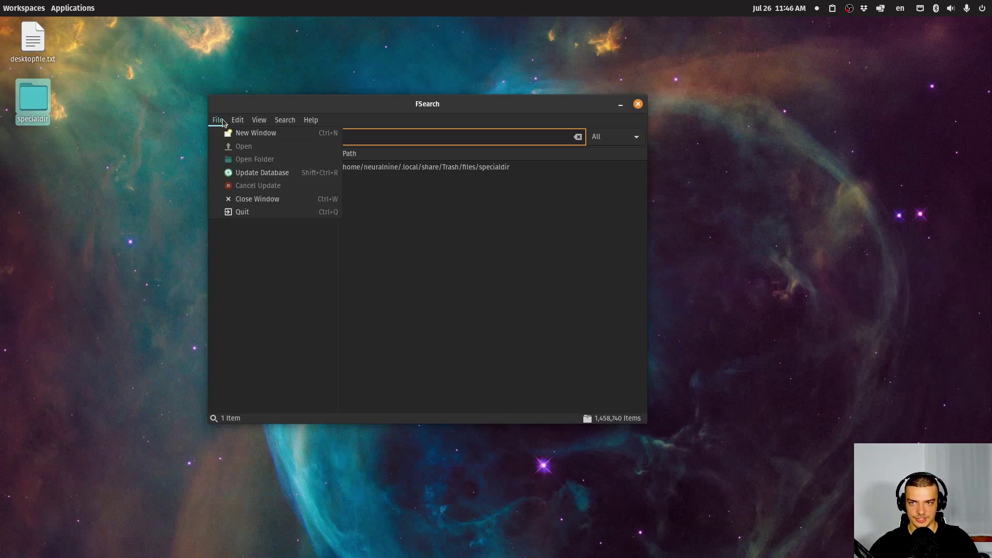
mouse_move(238, 120)
left_click(270, 197)
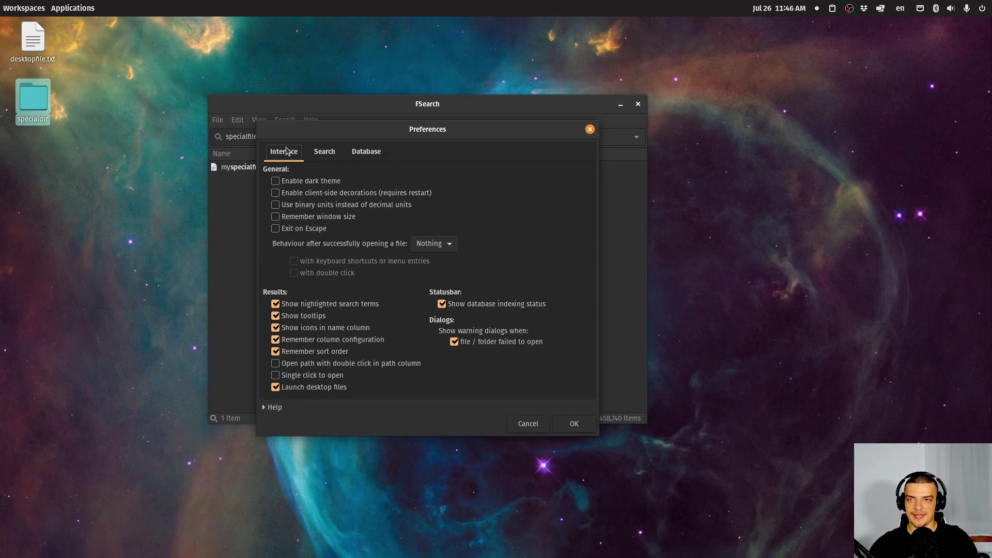
left_click(589, 129)
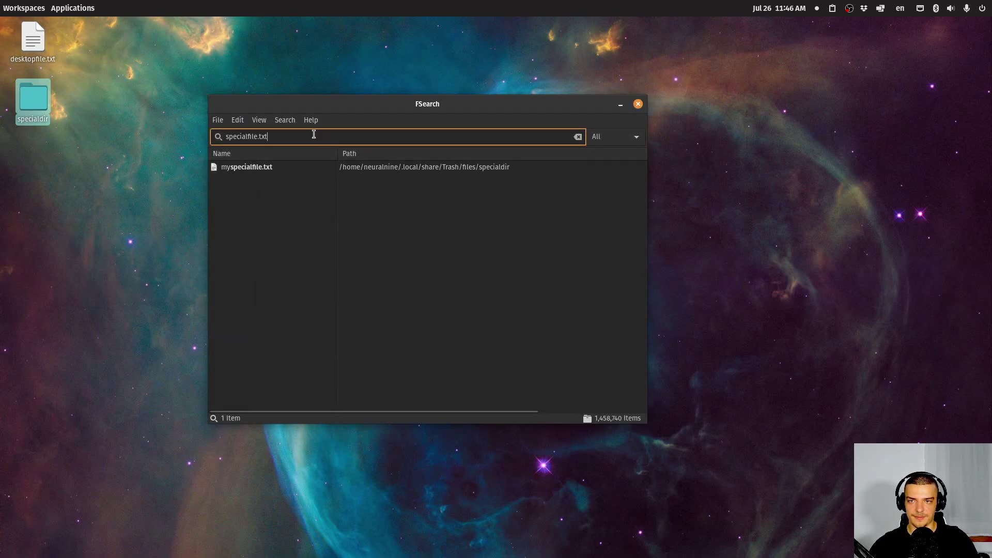
Step: Replace the query with 'topfile.' and select the desktopfile.txt result
left_click_drag(312, 136, 124, 136)
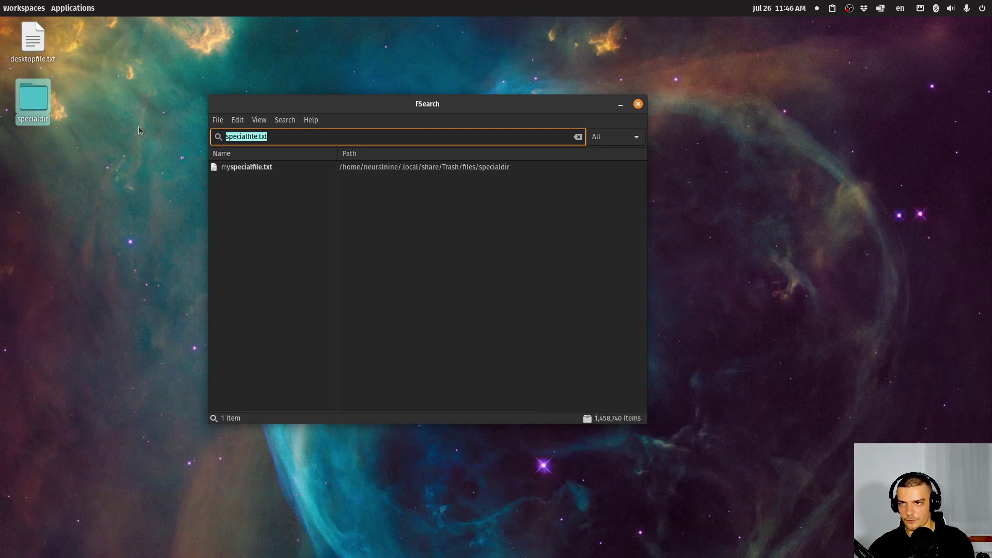
type("topfile.")
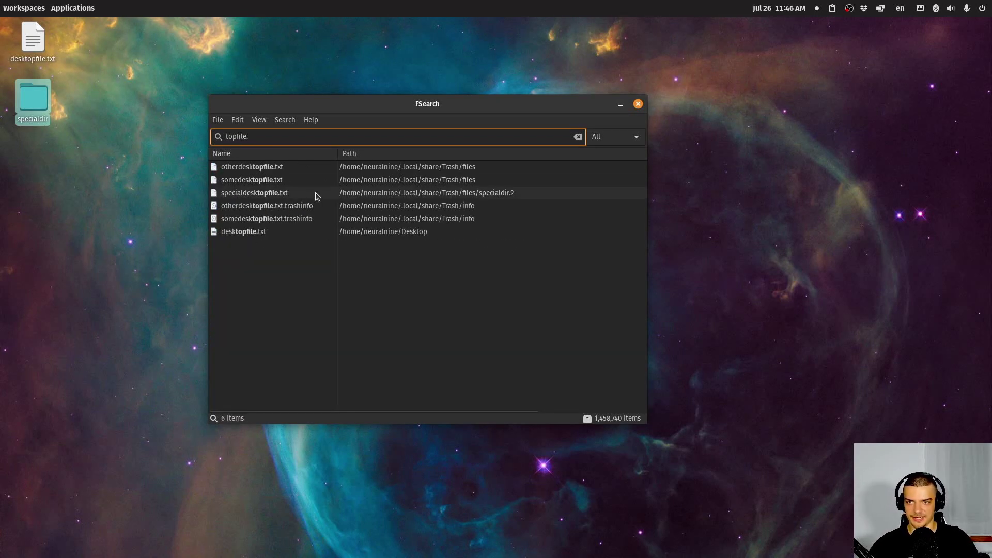
left_click(229, 233)
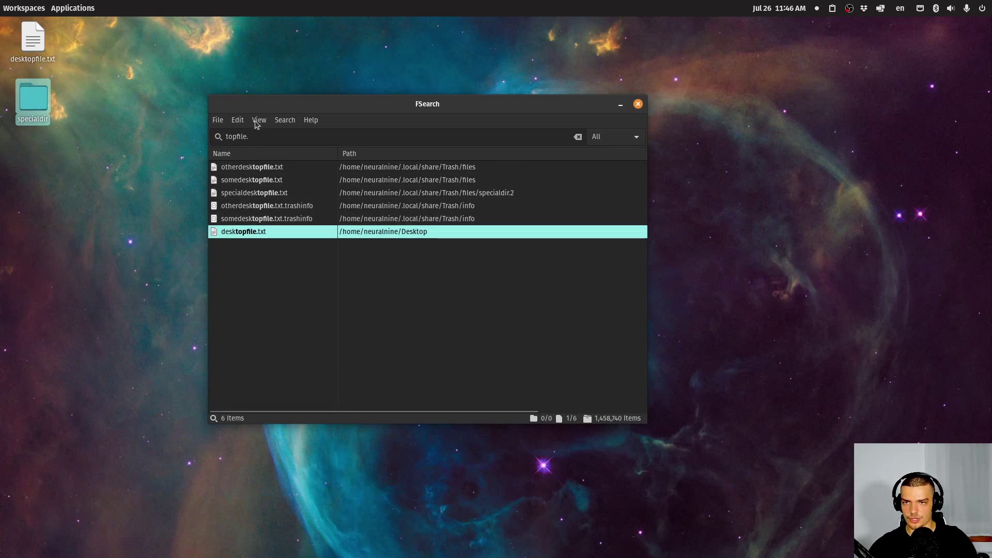
Step: Search 'esk file.txt', select desktopfile.txt, then delete the query to list all items
triple_click(254, 137)
type("eskfil")
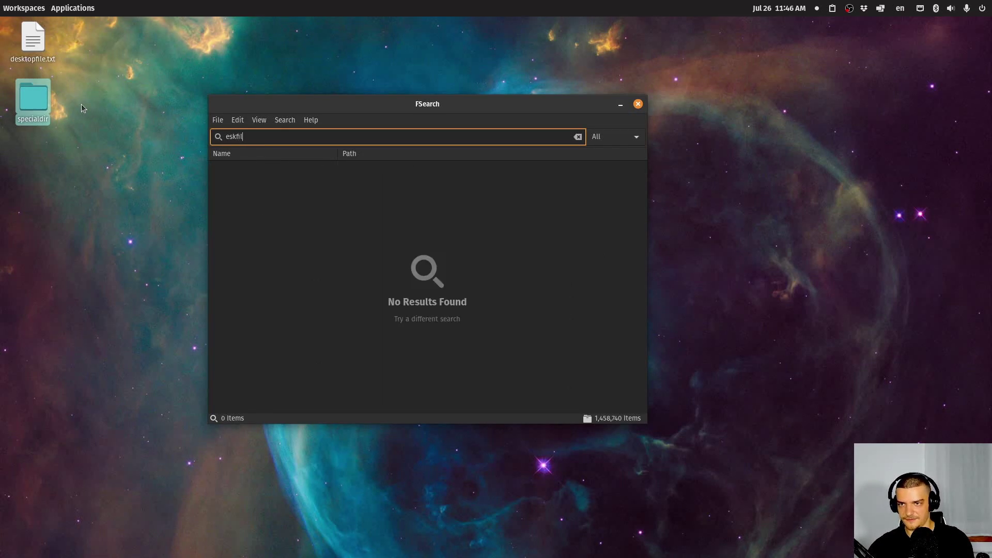
key("BackSpace")
key("BackSpace")
key("BackSpace")
type("file.txt")
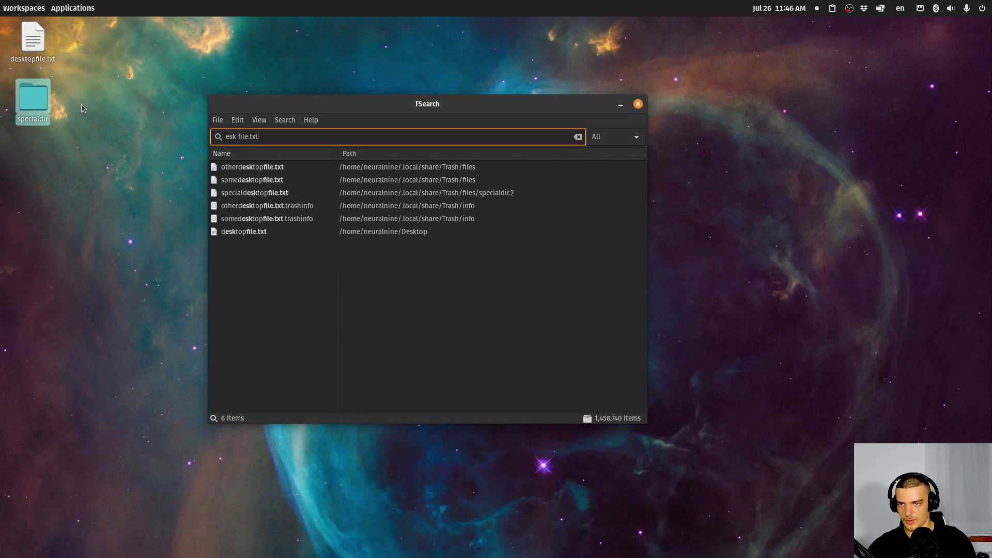
left_click_drag(232, 137, 238, 137)
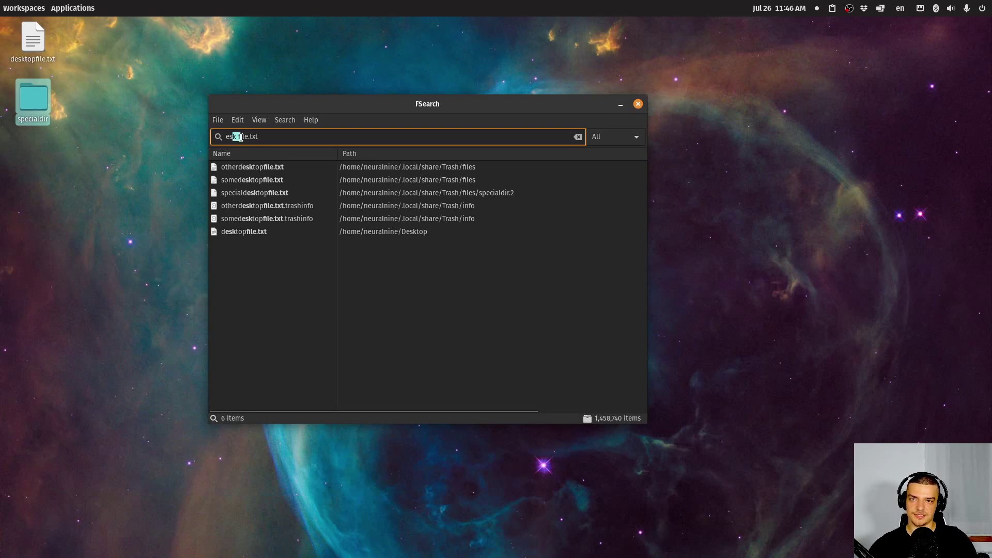
key("Right")
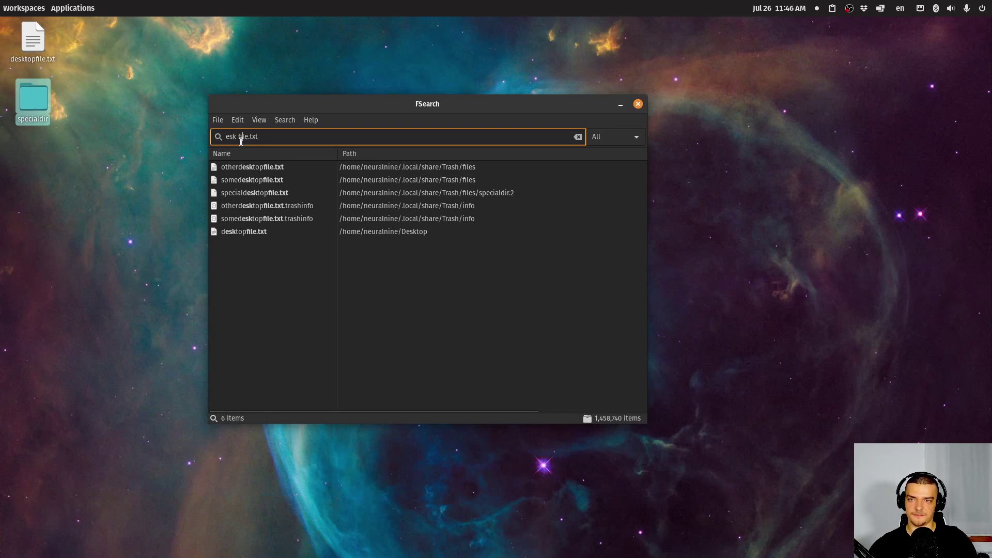
left_click(232, 236)
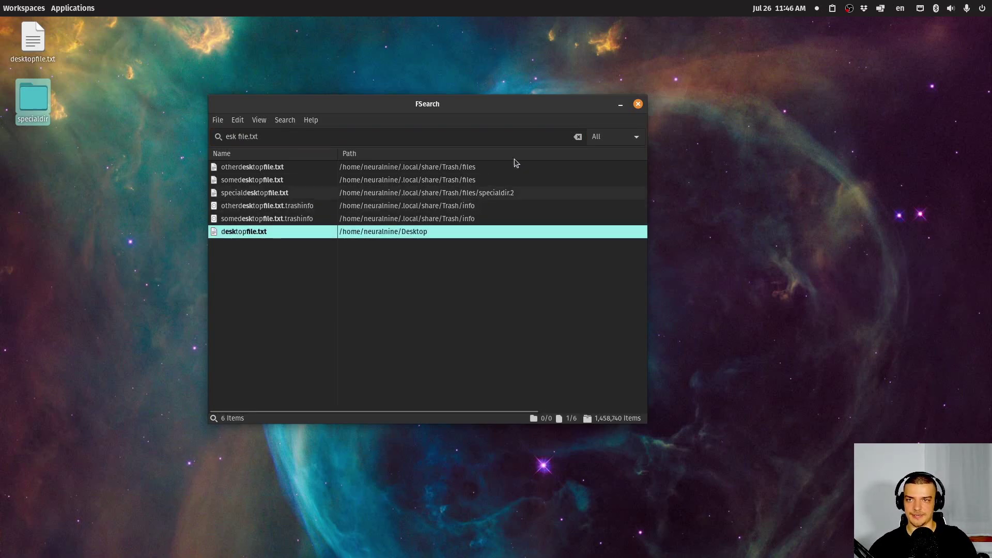
key("ctrl+f")
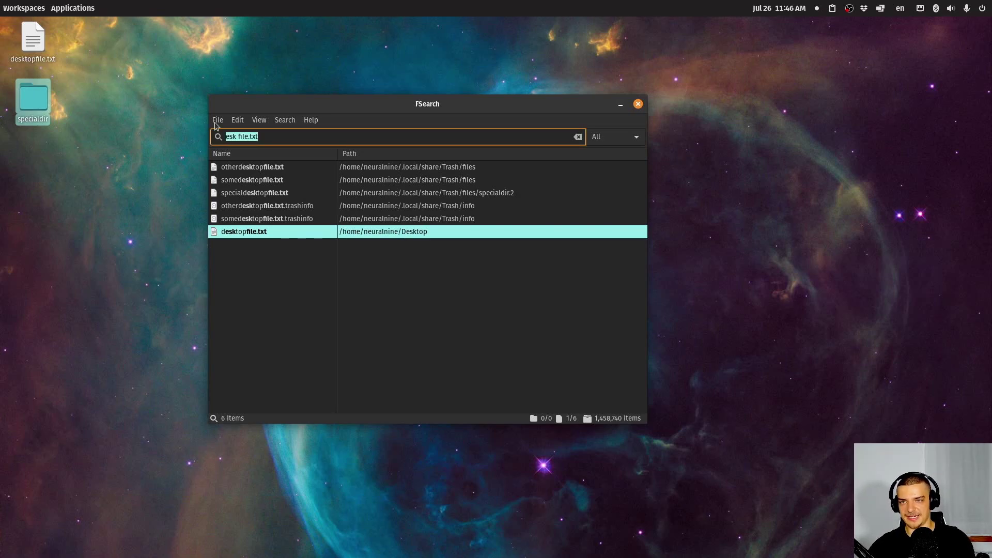
key("BackSpace")
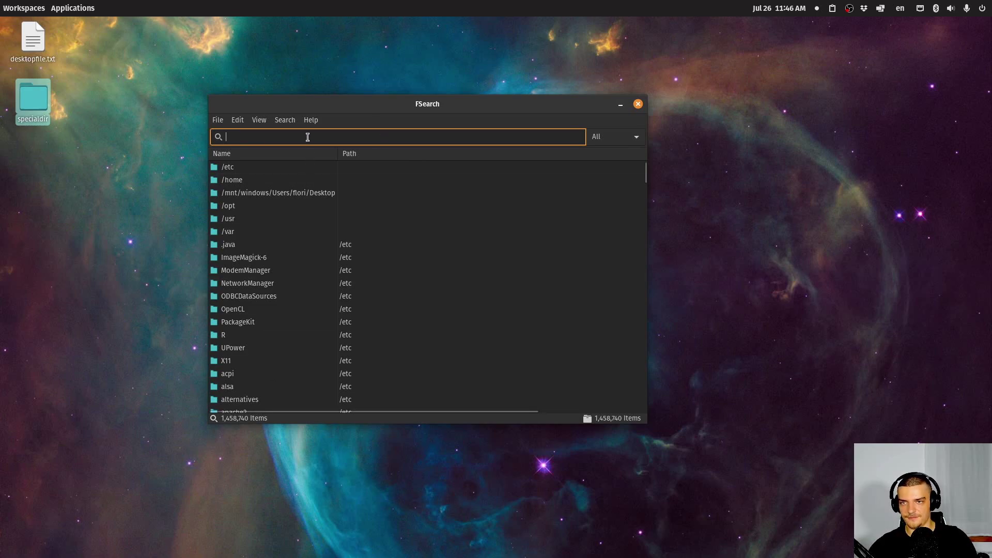
Step: View the Search, Database and Interface preference tabs, close Preferences, and drag the window toward centre
left_click(218, 120)
mouse_move(237, 120)
left_click(269, 198)
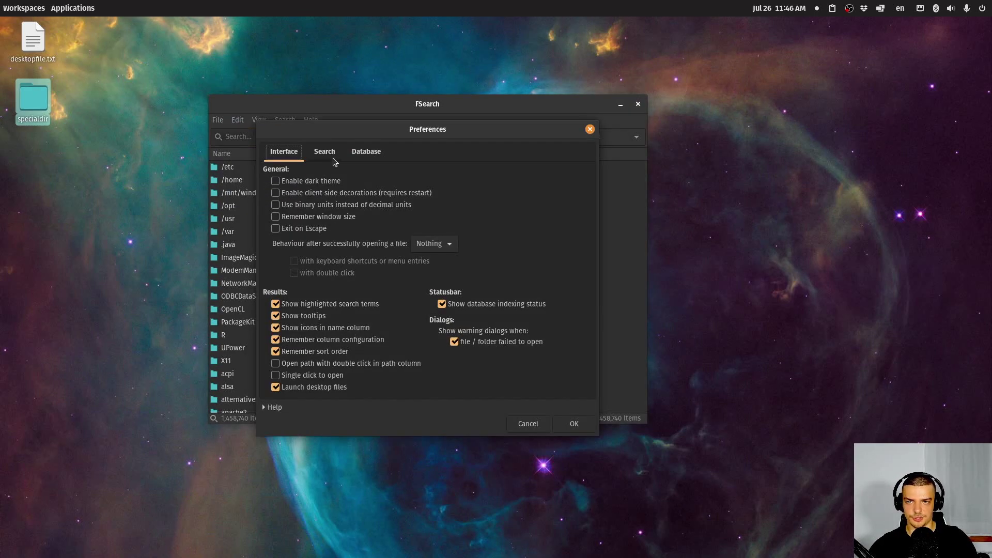
left_click(332, 154)
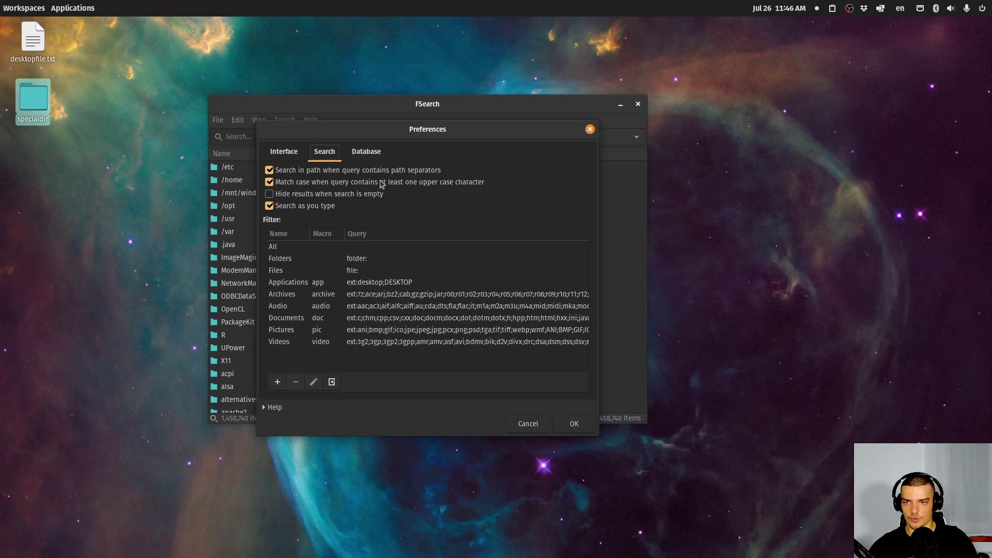
left_click(359, 151)
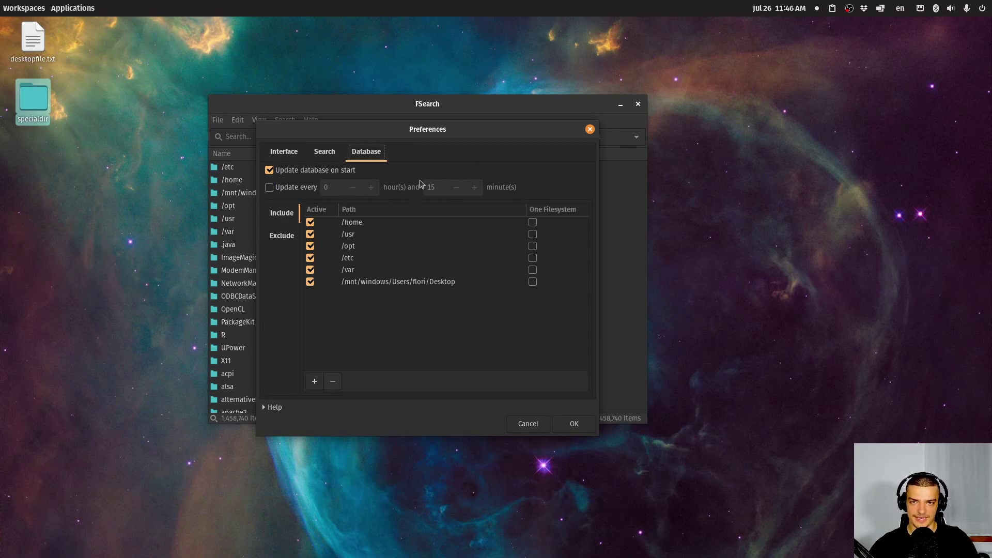
left_click(284, 151)
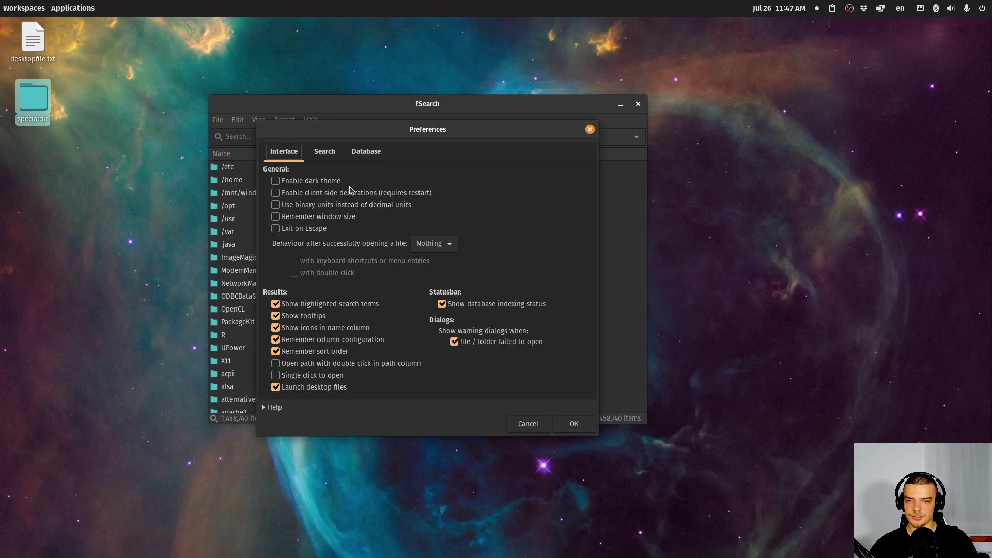
left_click(590, 130)
left_click_drag(505, 106, 587, 100)
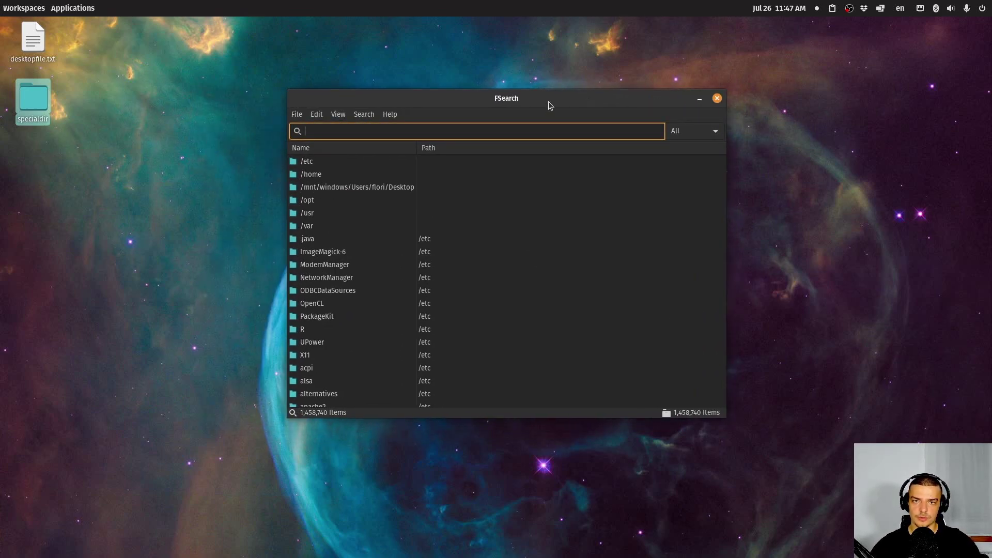
Step: Drag the FSearch window up-left, then slightly right and down to centre it
left_click_drag(548, 102, 446, 59)
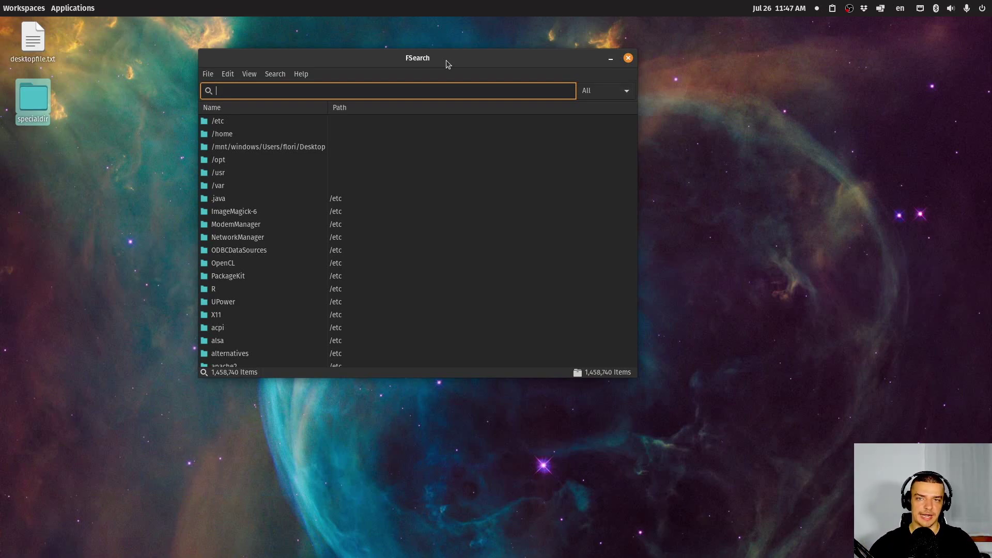
left_click_drag(442, 58, 476, 96)
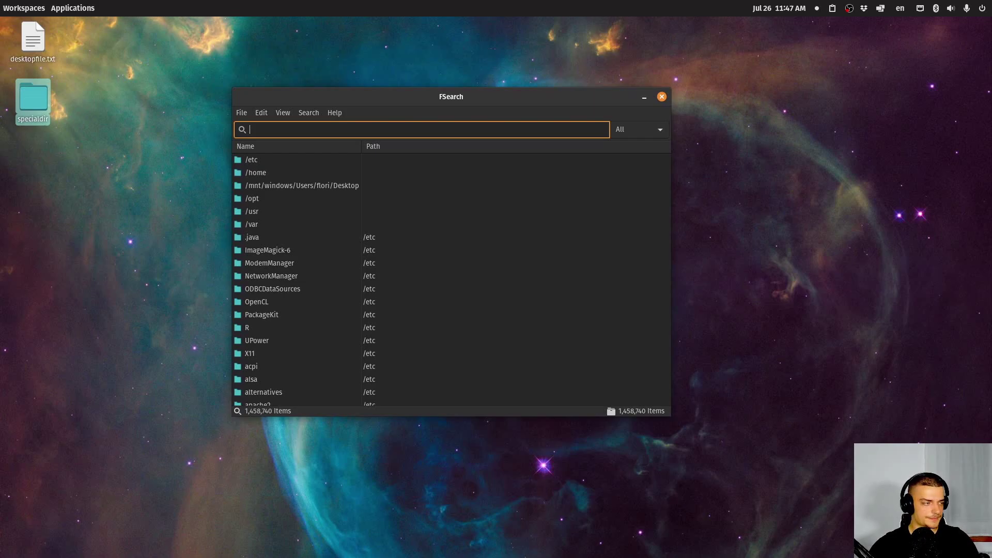